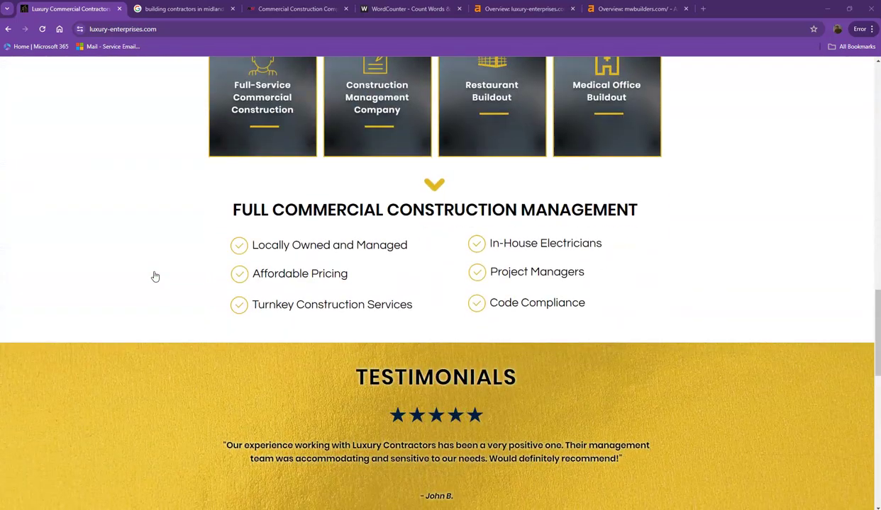
Look over the MW Builders homepage from its opening banner to the services section for comparison with the Luxury Commercial Contractors site.
scroll(155, 277, up, 12)
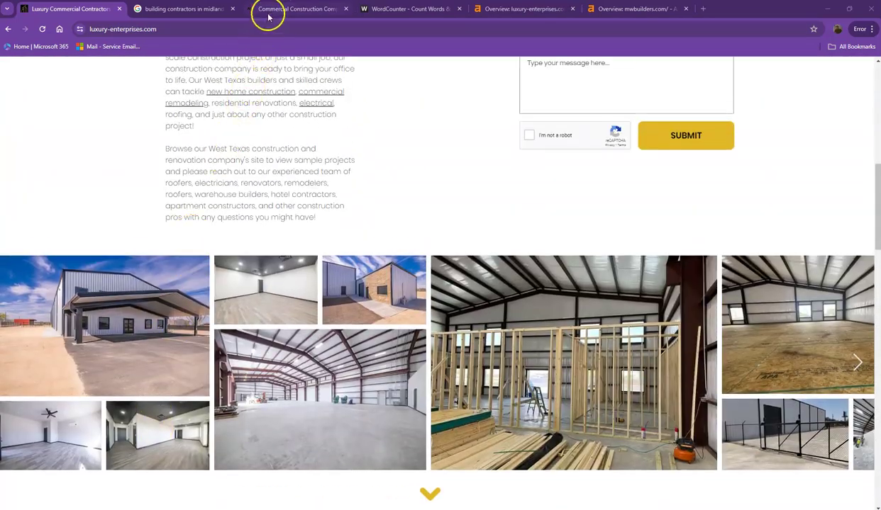
click(268, 10)
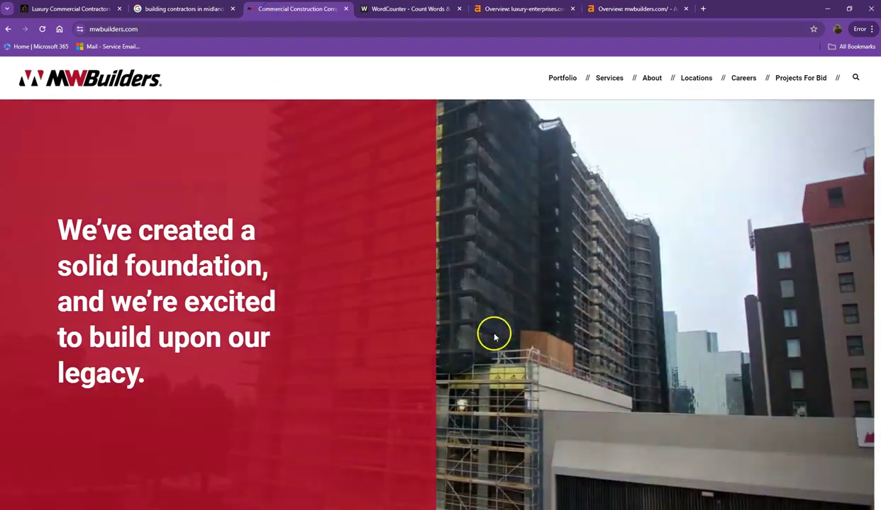
scroll(327, 323, down, 12)
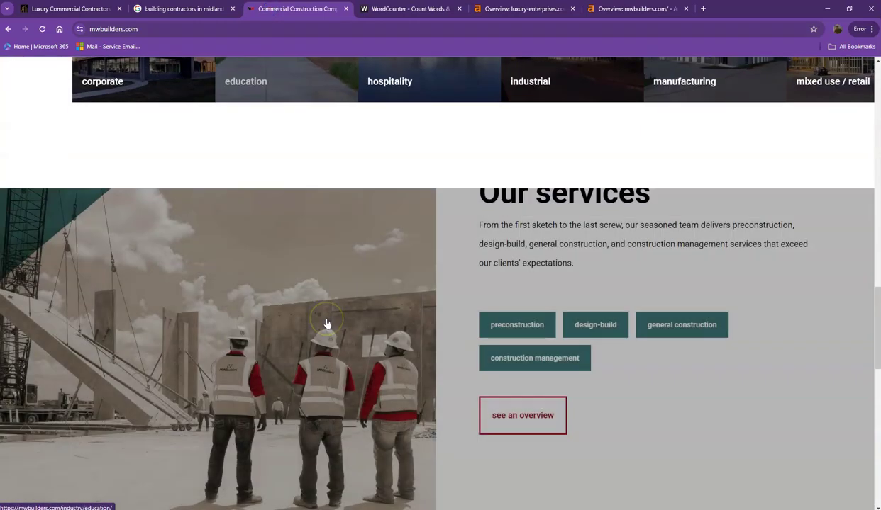
scroll(327, 323, down, 2)
scroll(328, 321, up, 2)
scroll(328, 321, up, 12)
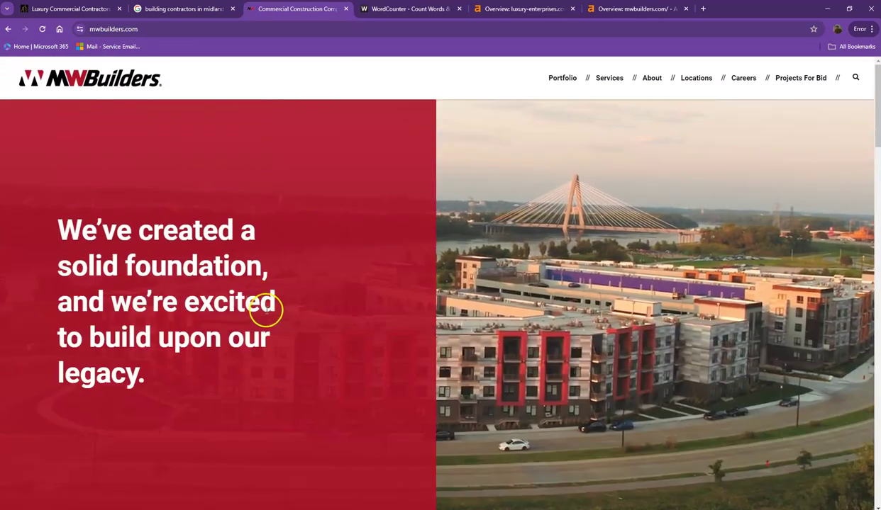
Review the Luxury Commercial Contractors homepage from the header through services, testimonials and contact form to the footer map.
click(66, 9)
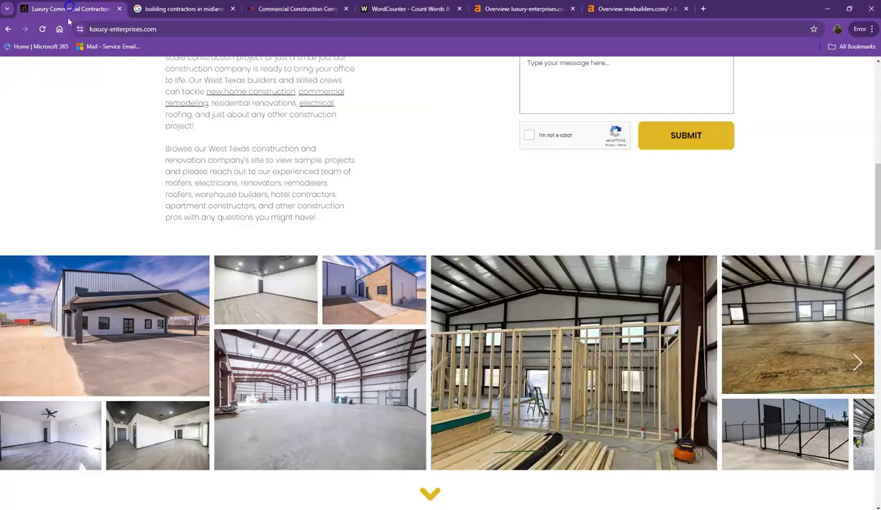
scroll(128, 267, up, 6)
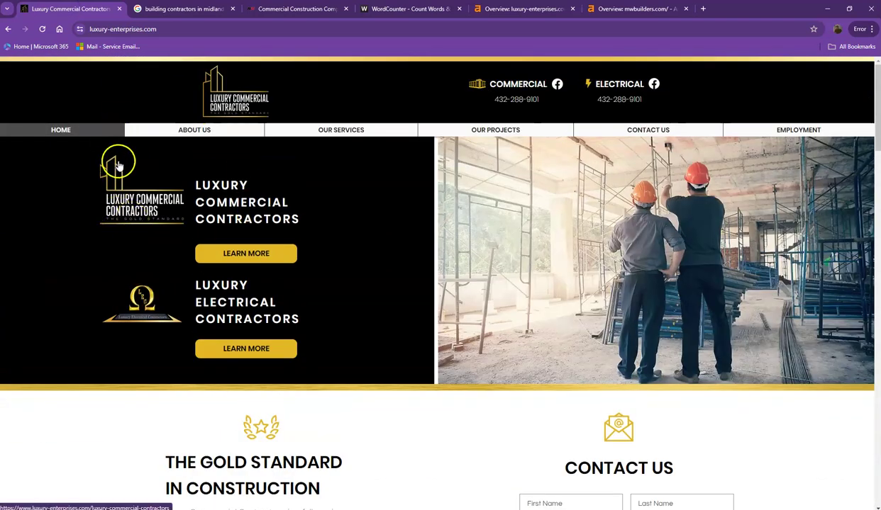
scroll(351, 217, down, 3)
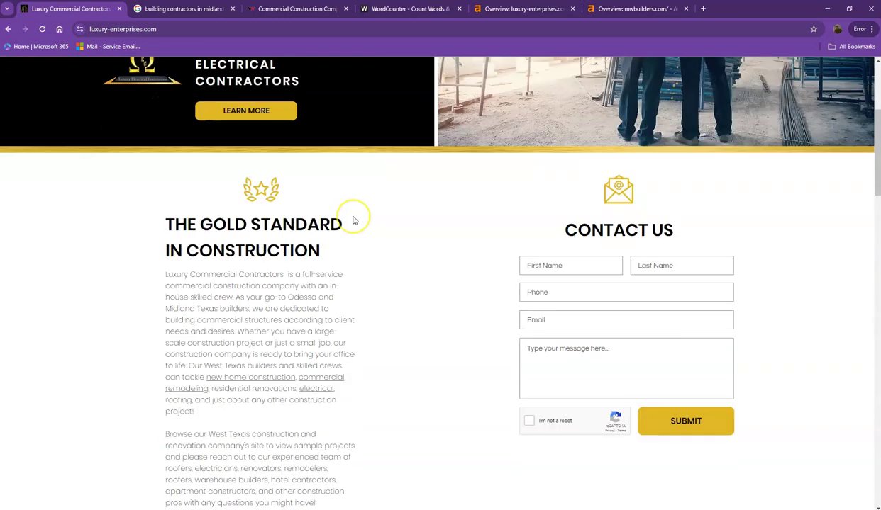
scroll(353, 220, down, 7)
scroll(246, 226, down, 8)
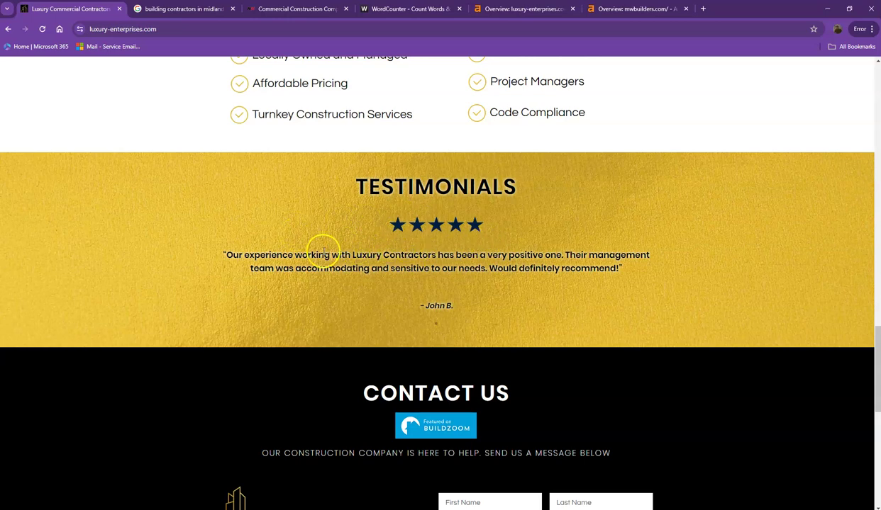
scroll(323, 248, down, 5)
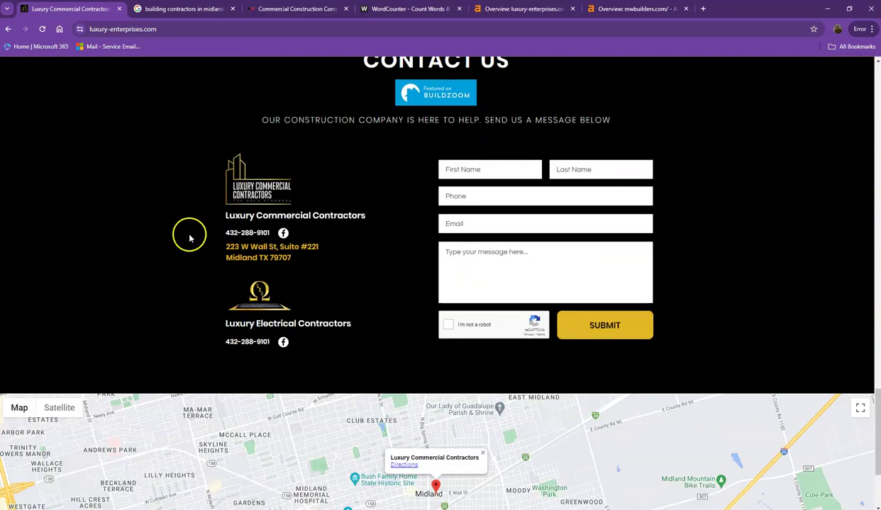
scroll(168, 236, down, 2)
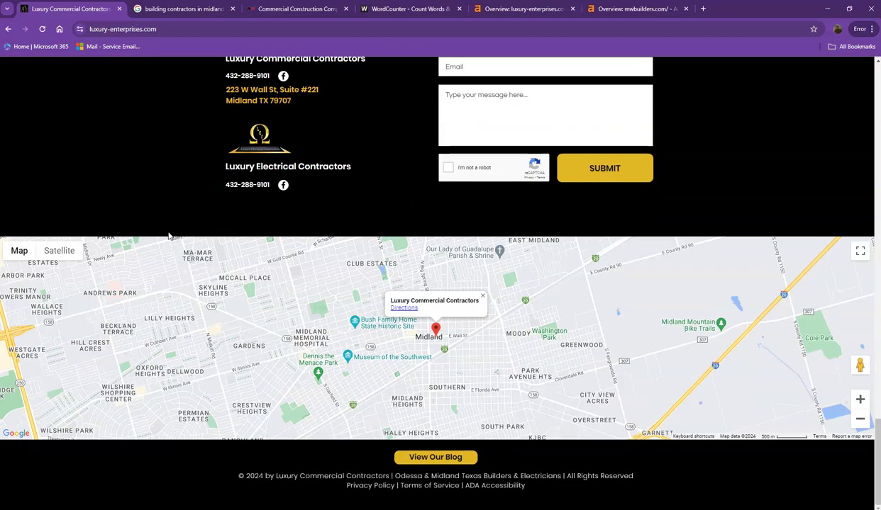
scroll(168, 235, up, 5)
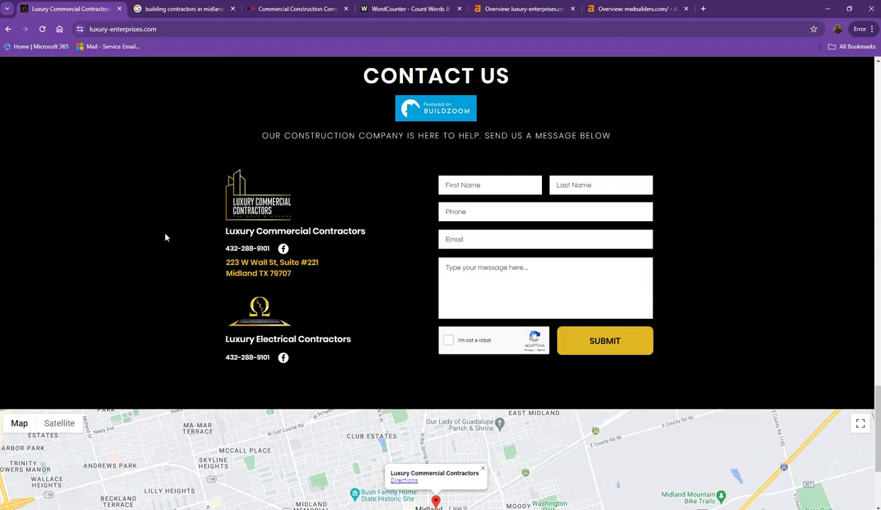
scroll(166, 238, up, 2)
scroll(165, 237, up, 5)
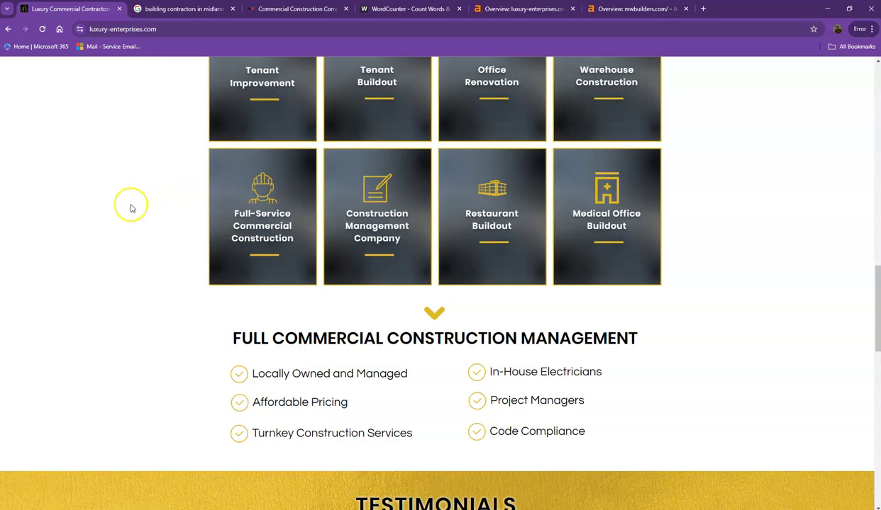
scroll(133, 204, up, 6)
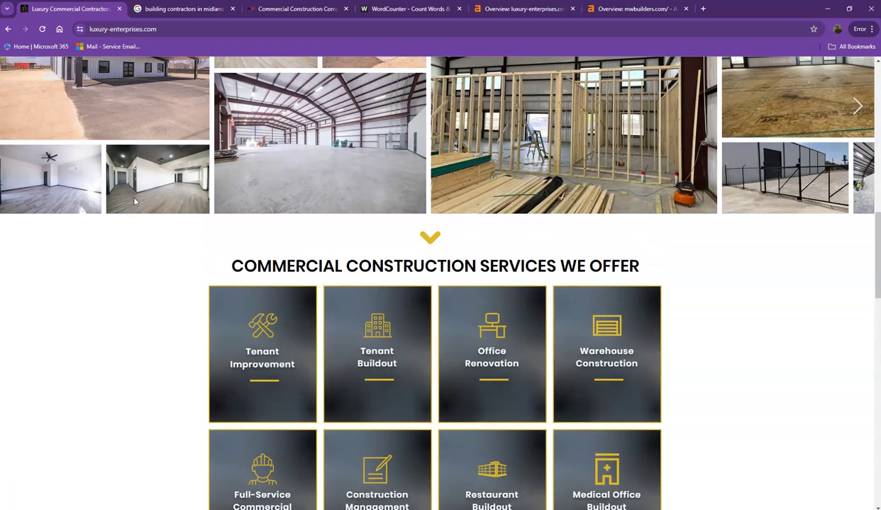
scroll(134, 202, up, 5)
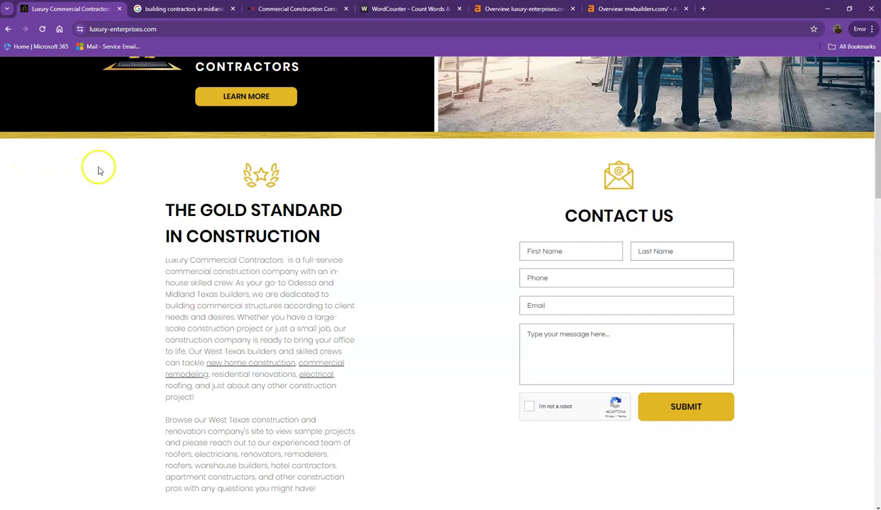
Copy all the text of the Luxury Commercial Contractors homepage into WordCounter and review its word count and keyword density.
key(ctrl+a)
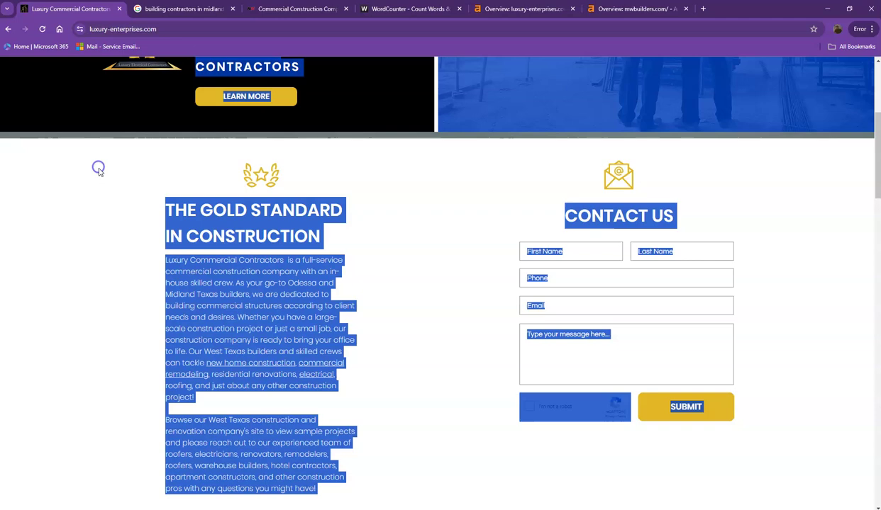
click(378, 11)
key(ctrl+v)
scroll(302, 271, up, 15)
scroll(304, 273, up, 3)
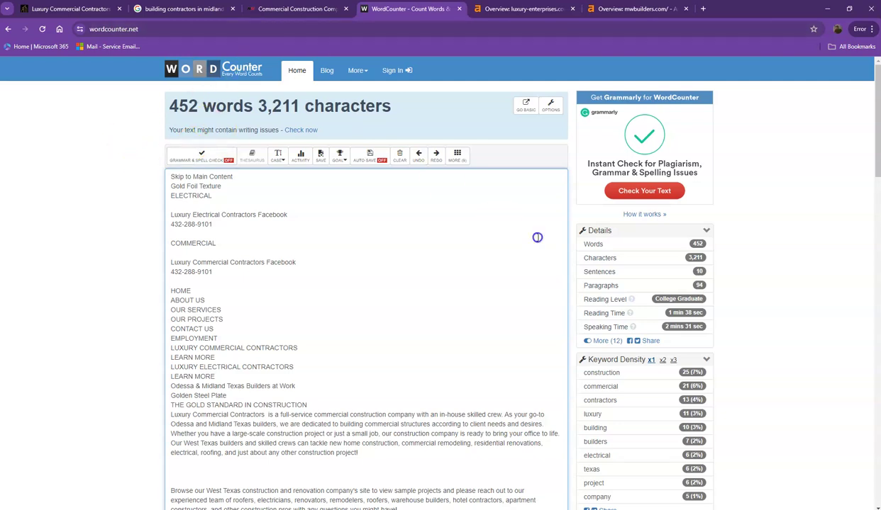
scroll(600, 229, down, 2)
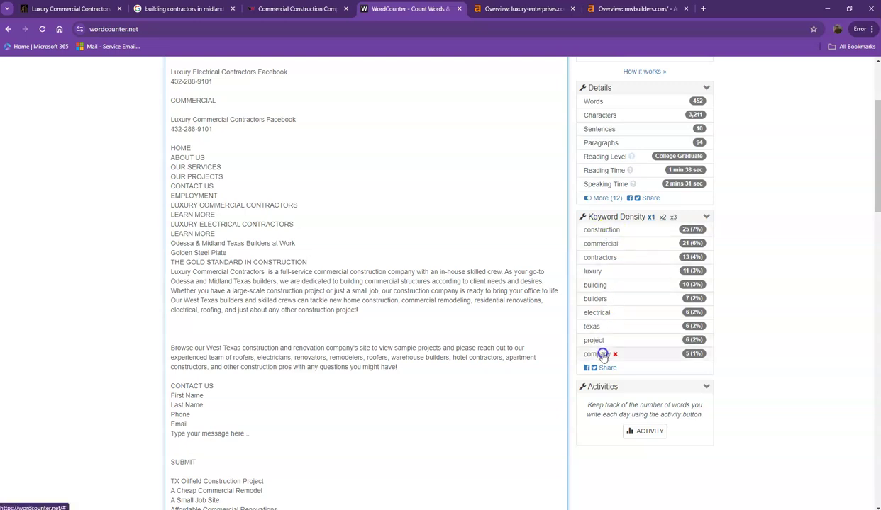
mouse_move(611, 226)
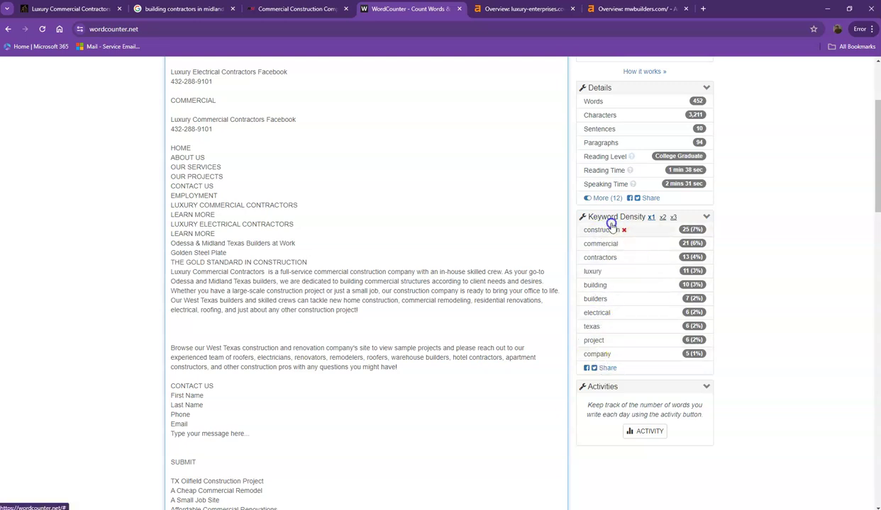
Examine the headings, introductory text and services section of the Luxury Commercial Contractors homepage.
click(82, 9)
click(114, 92)
scroll(191, 250, up, 1)
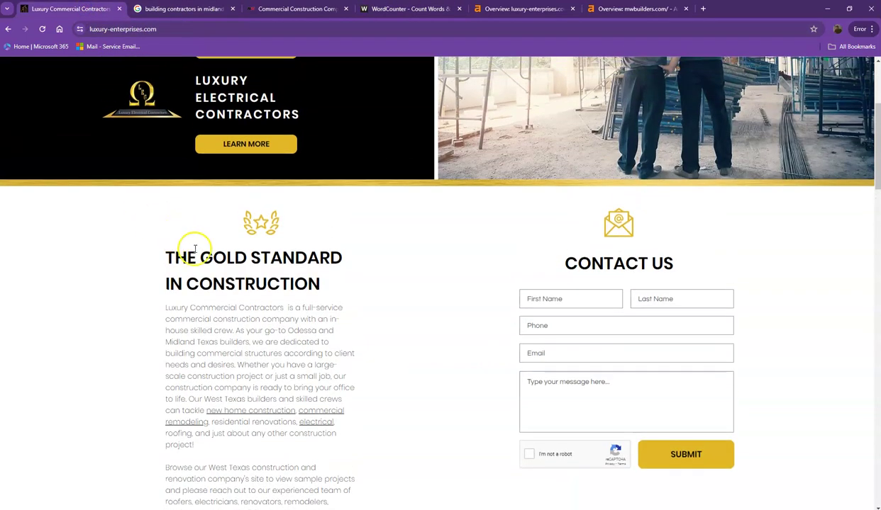
scroll(282, 211, down, 2)
double_click(288, 188)
click(277, 221)
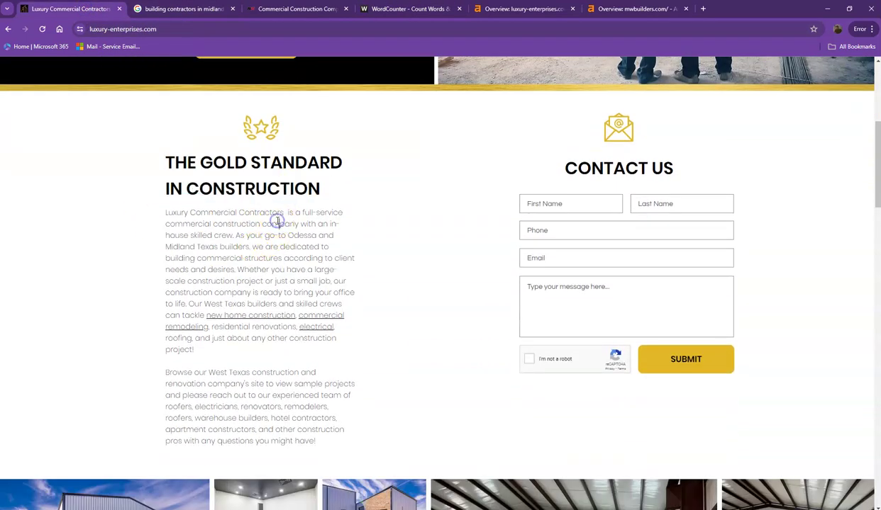
scroll(276, 221, down, 8)
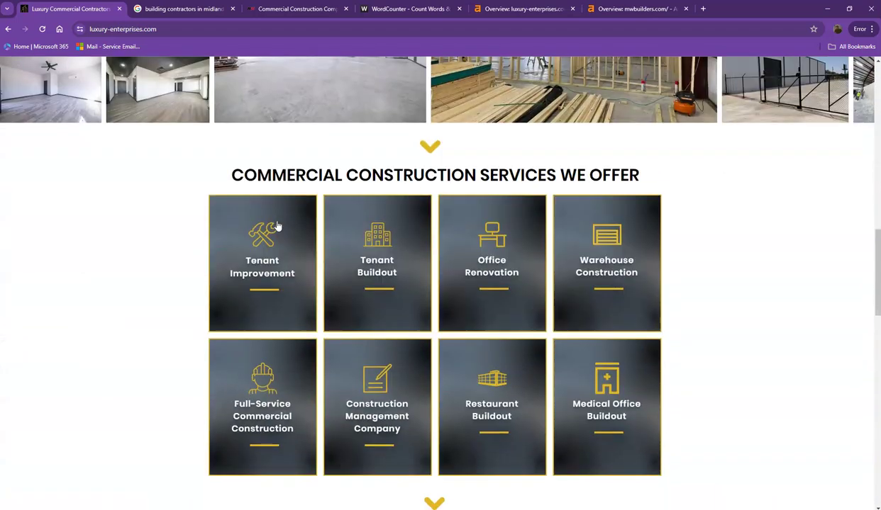
scroll(277, 225, up, 8)
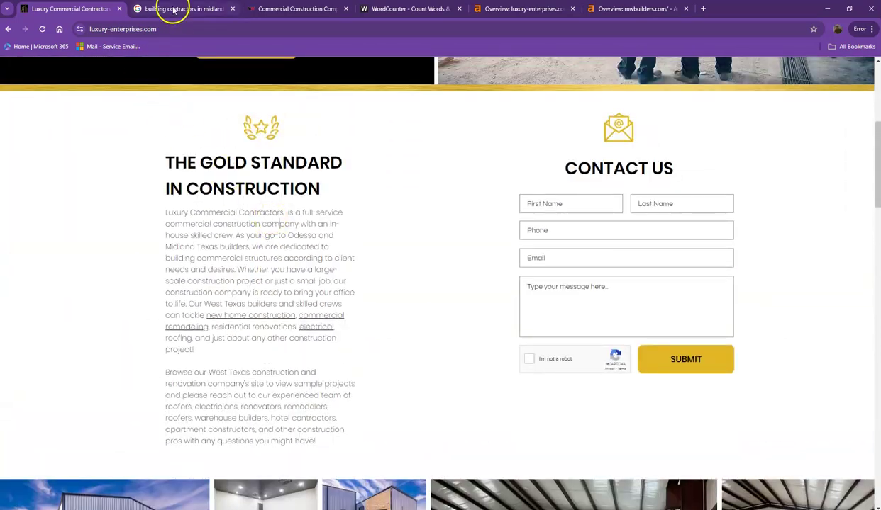
Examine the Google results for "building contractors in midland tx", including the business listings and the organic results.
click(173, 10)
scroll(205, 156, up, 5)
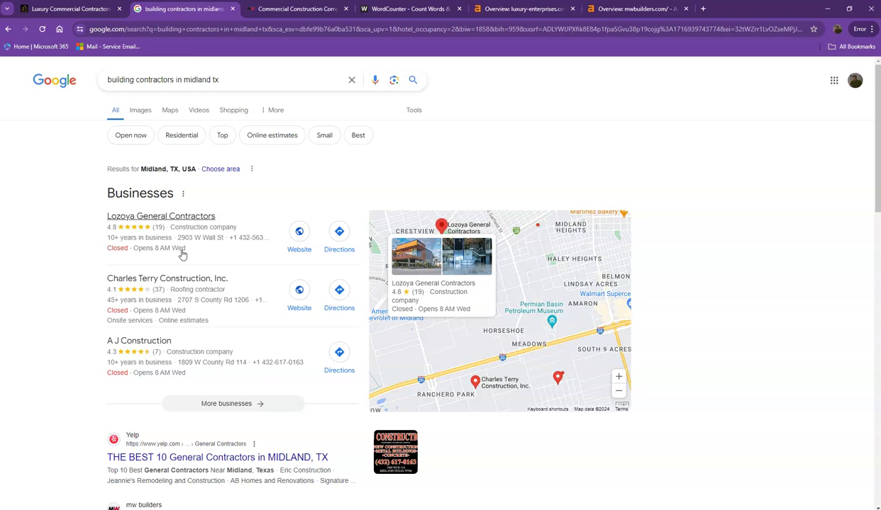
scroll(182, 253, down, 3)
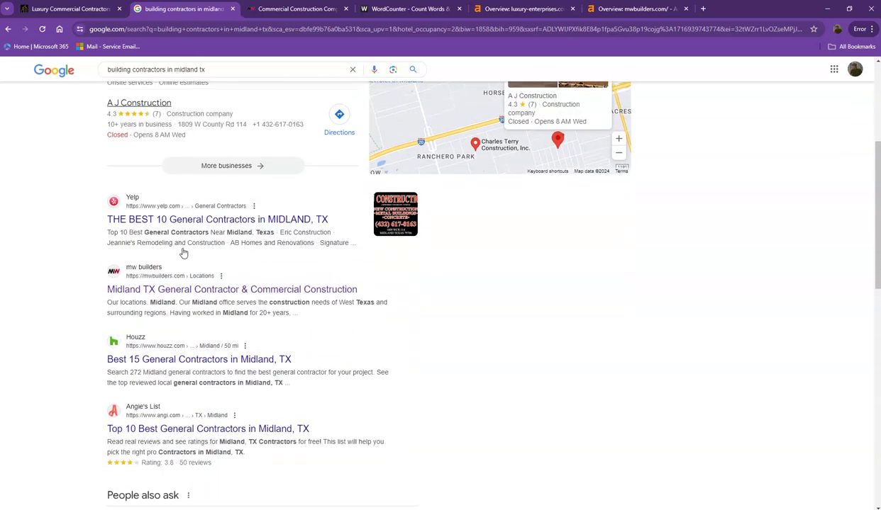
scroll(182, 253, down, 1)
scroll(184, 249, down, 2)
scroll(183, 249, down, 3)
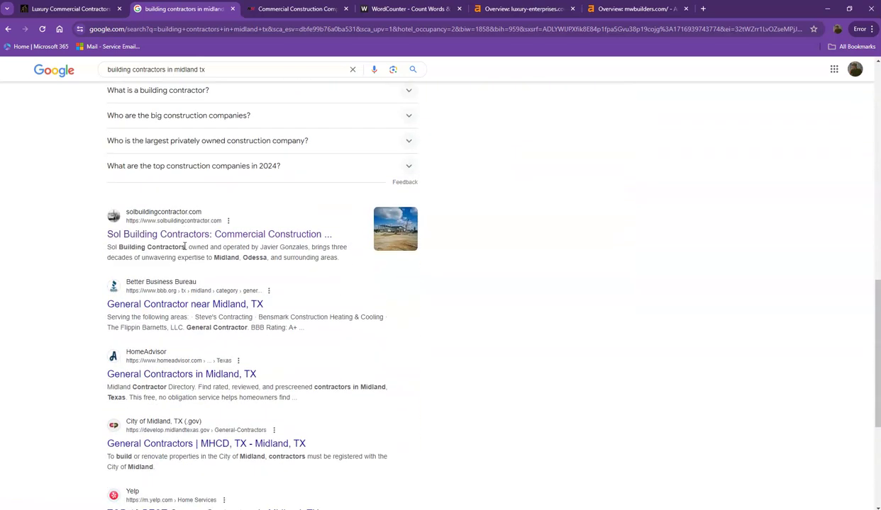
scroll(184, 247, down, 4)
scroll(183, 249, up, 3)
scroll(184, 250, up, 5)
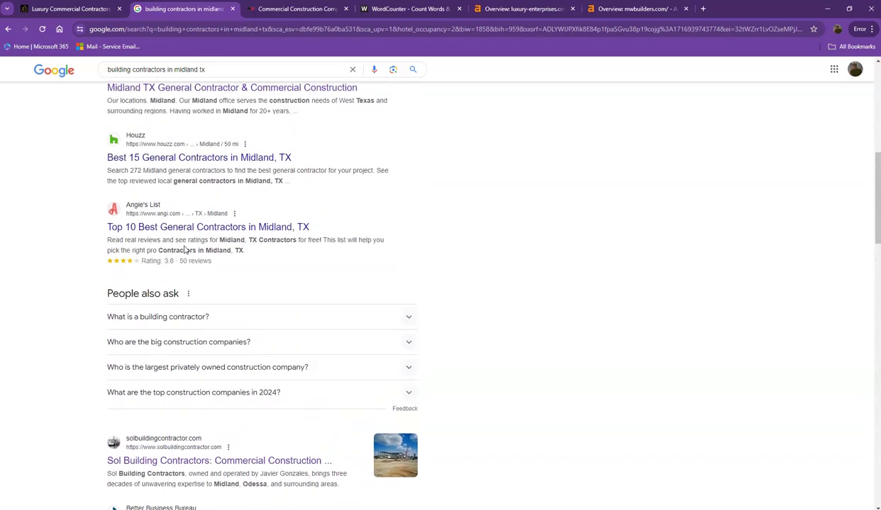
scroll(183, 249, up, 1)
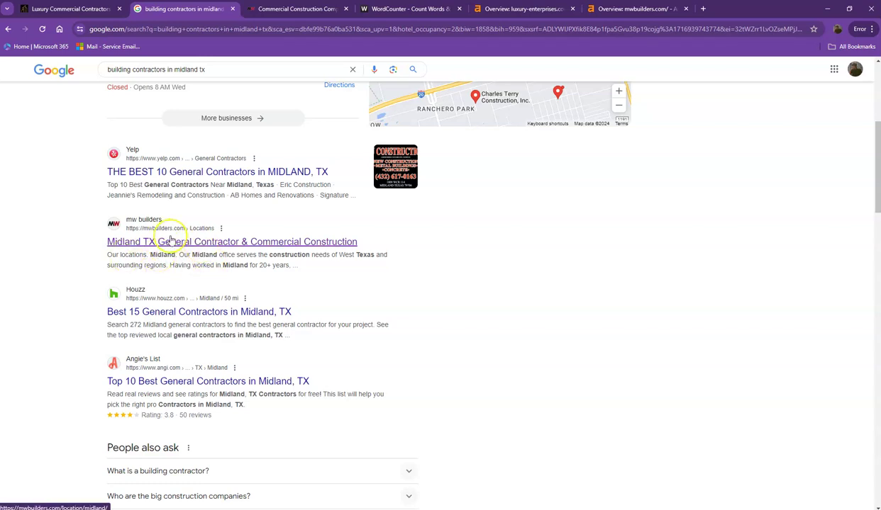
Read through the MW Builders homepage down to the culture section and the office locations in the footer.
click(287, 9)
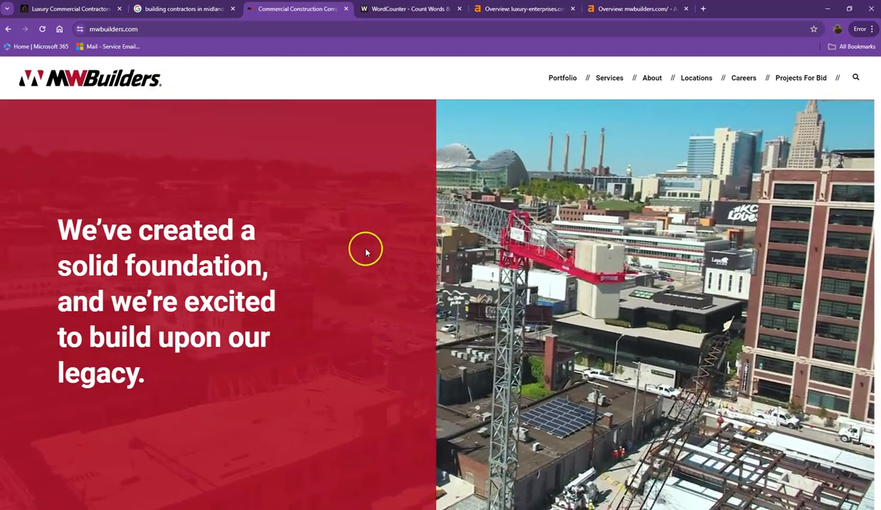
scroll(365, 252, down, 2)
scroll(365, 251, down, 3)
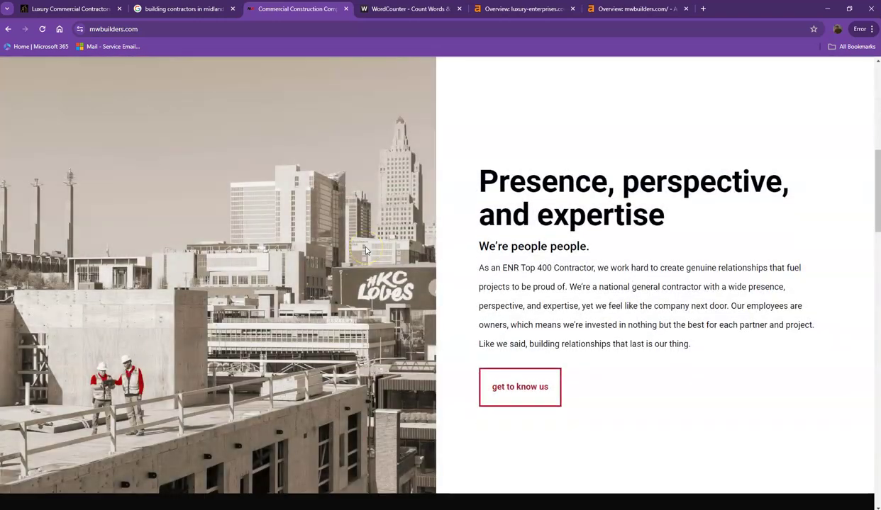
scroll(344, 248, down, 8)
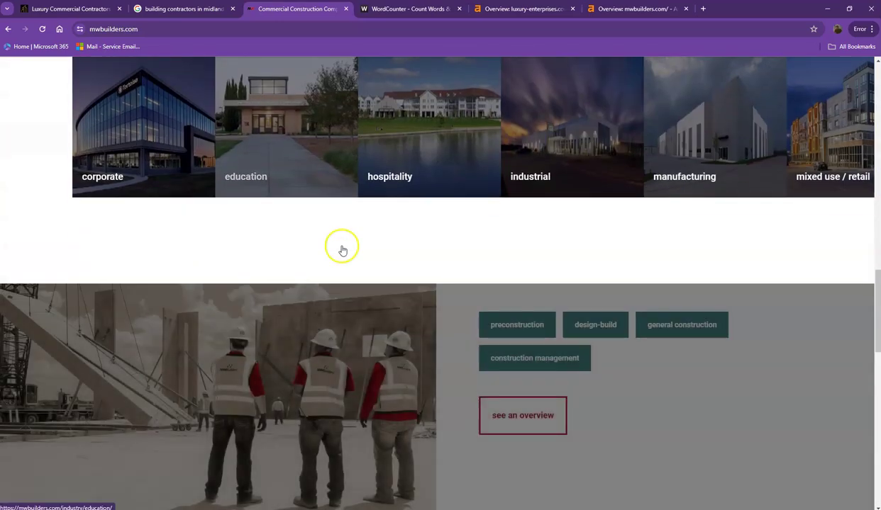
scroll(341, 249, down, 8)
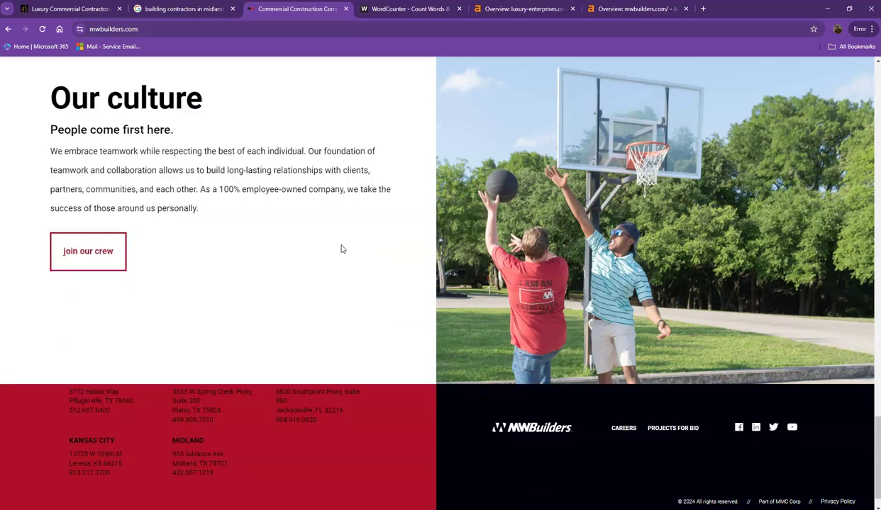
Compare the Ahrefs overviews of luxury-enterprises.com and mwbuilders.com for backlinks, referring domains, organic keywords and traffic.
click(511, 9)
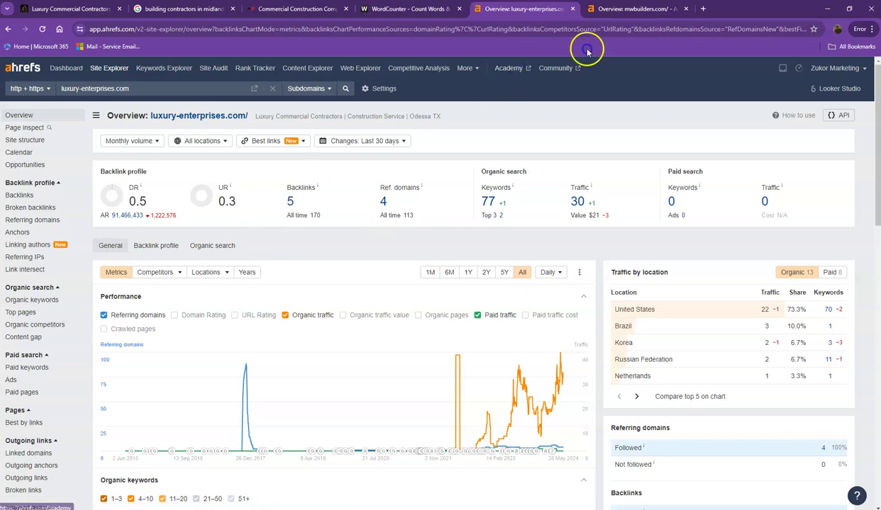
click(624, 11)
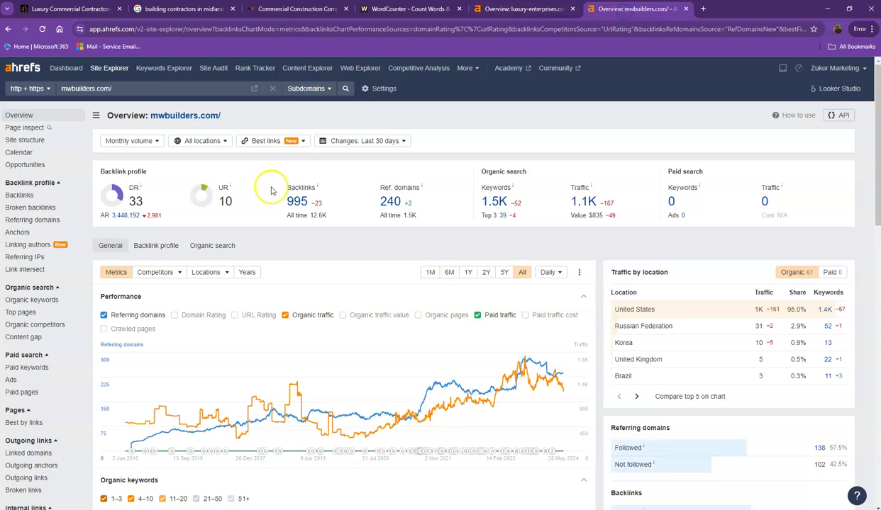
click(517, 9)
click(615, 8)
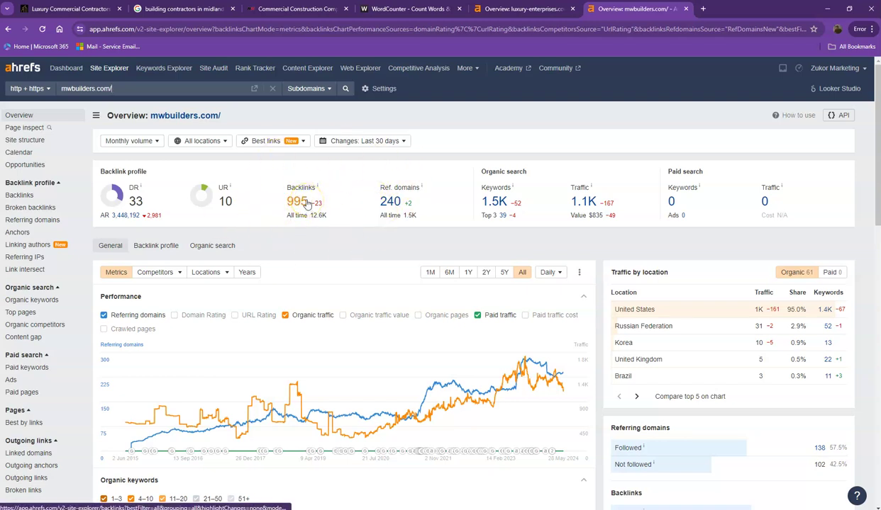
click(524, 9)
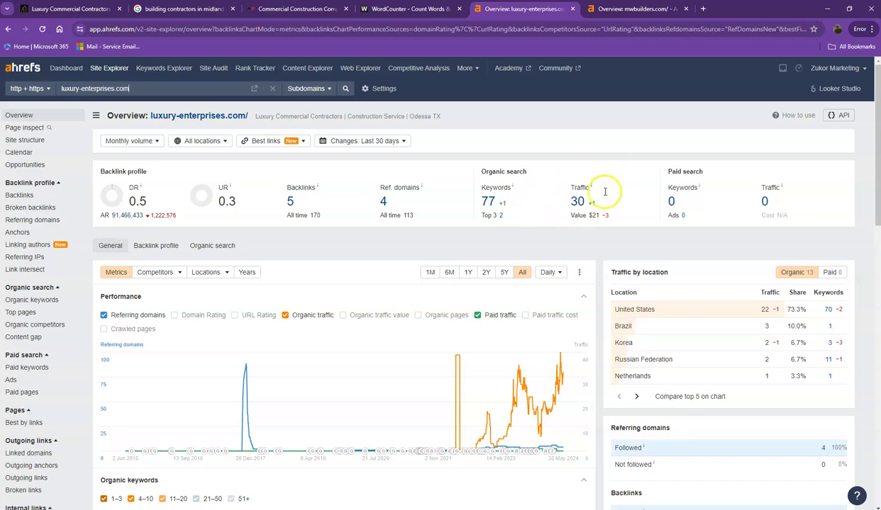
Open the referring domains and organic keywords reports of mwbuilders.com in separate tabs.
click(633, 9)
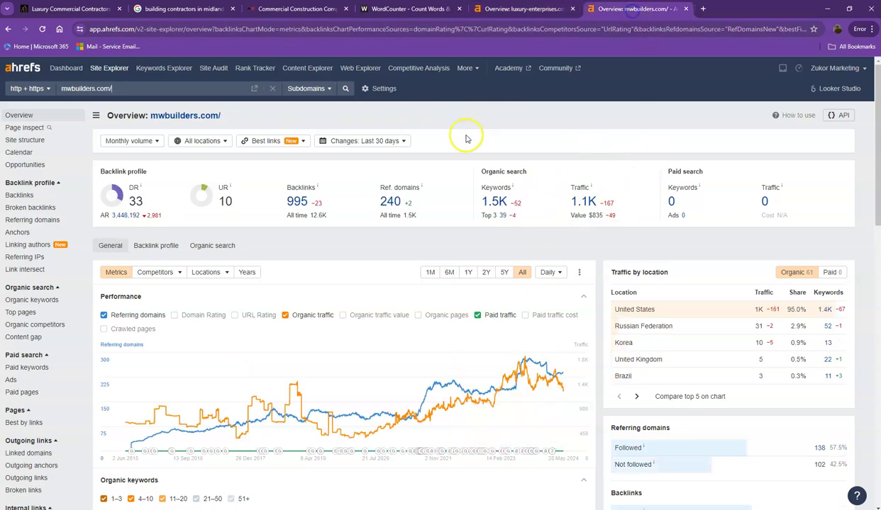
right_click(383, 200)
click(404, 208)
right_click(496, 205)
click(518, 211)
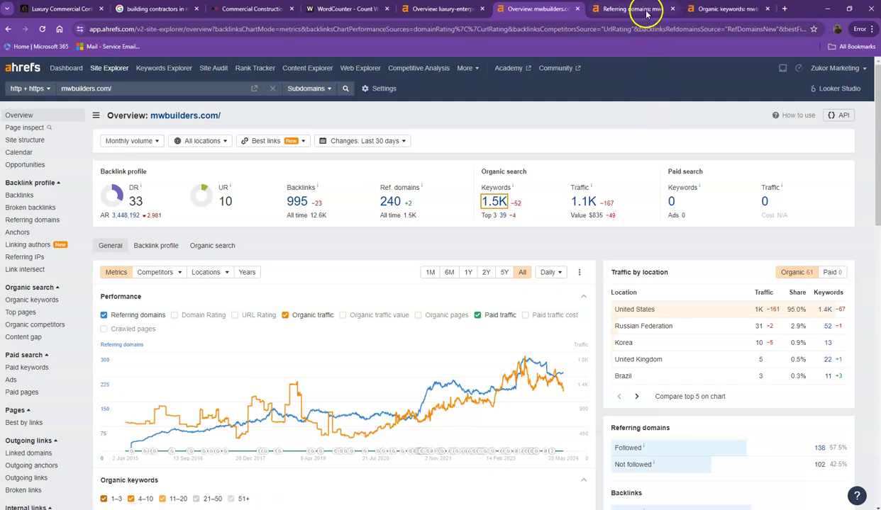
click(645, 10)
click(723, 8)
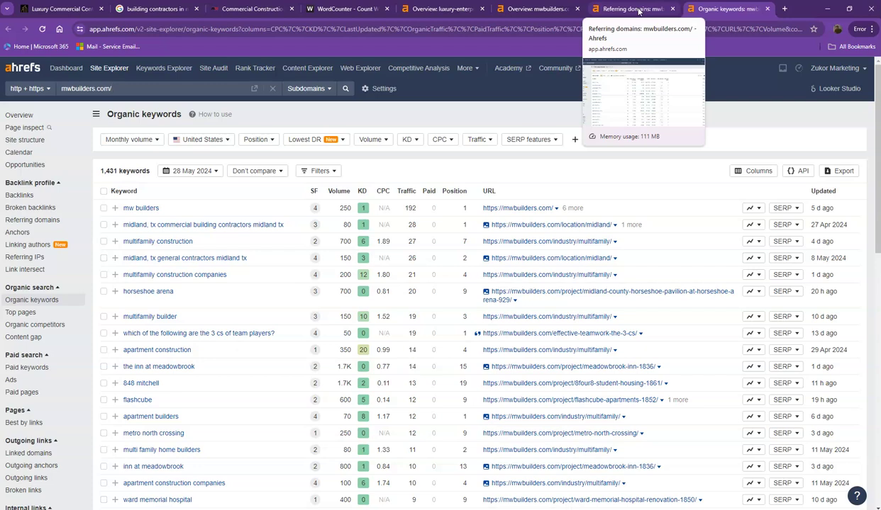
Look through the first pages of the referring domains list for mwbuilders.com, up to page 3.
click(639, 10)
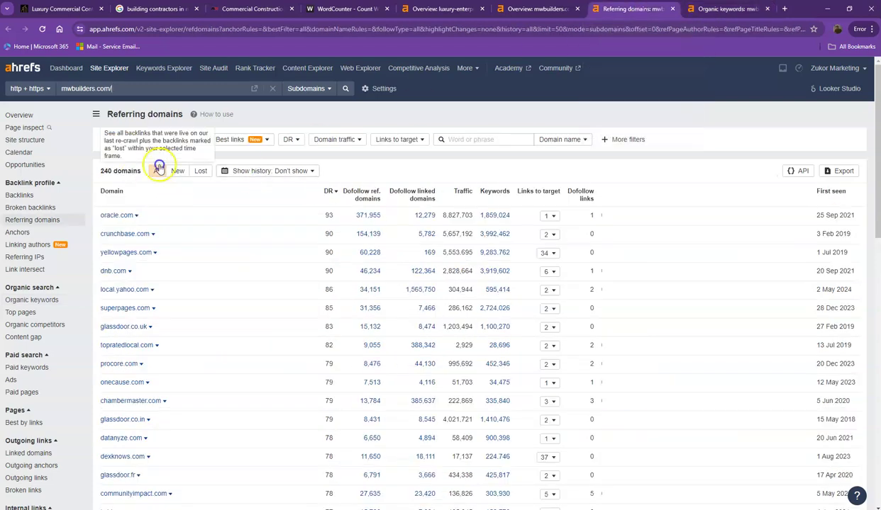
scroll(156, 219, down, 12)
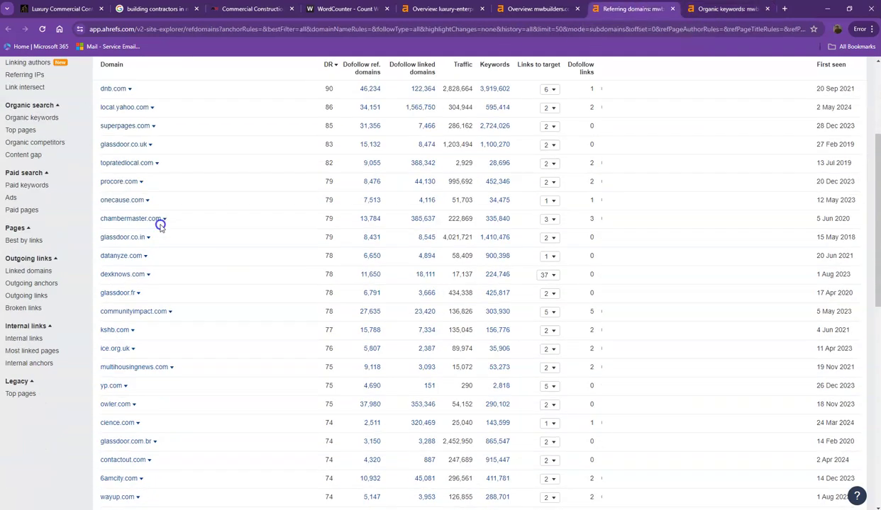
scroll(162, 227, down, 1)
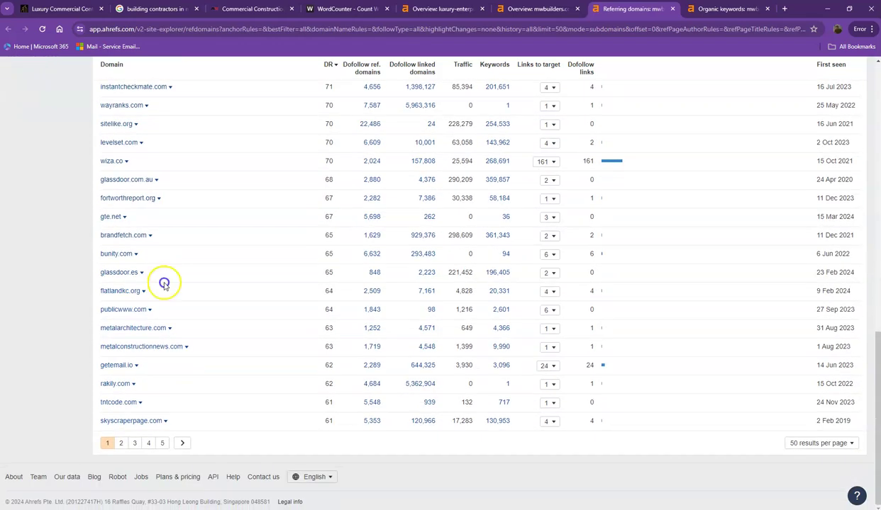
click(123, 444)
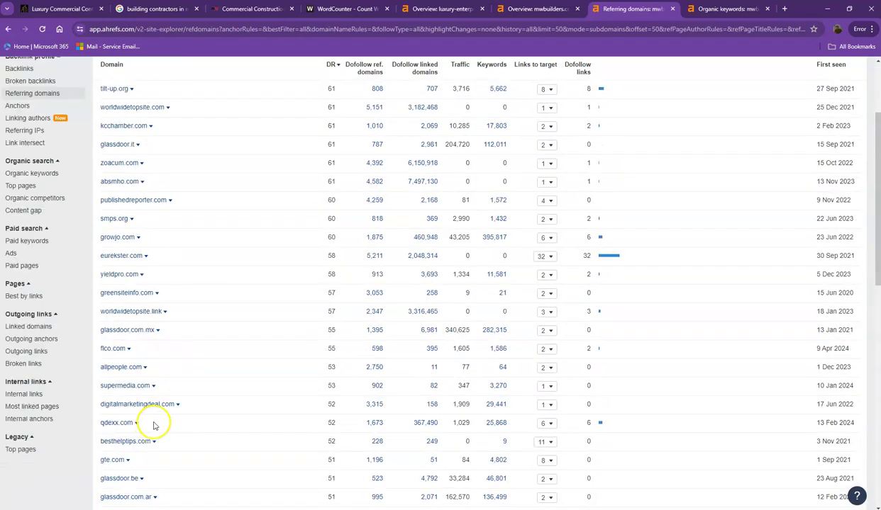
scroll(156, 423, down, 8)
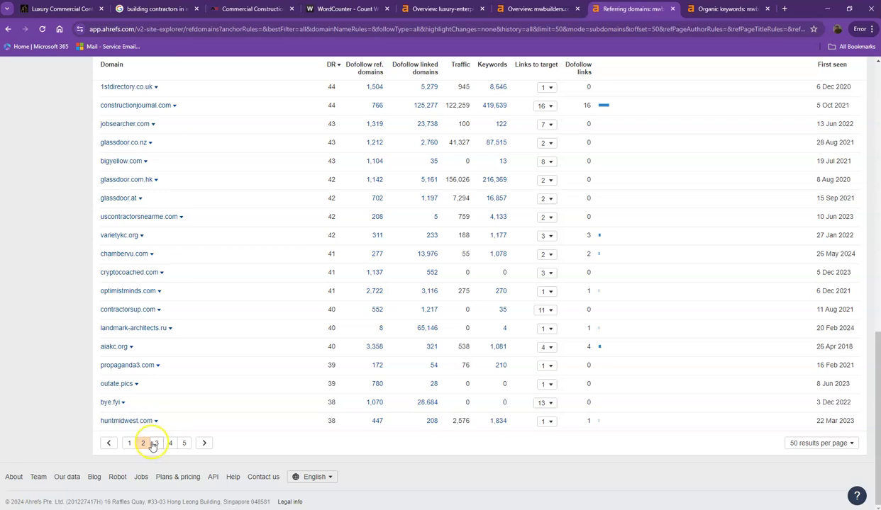
click(155, 444)
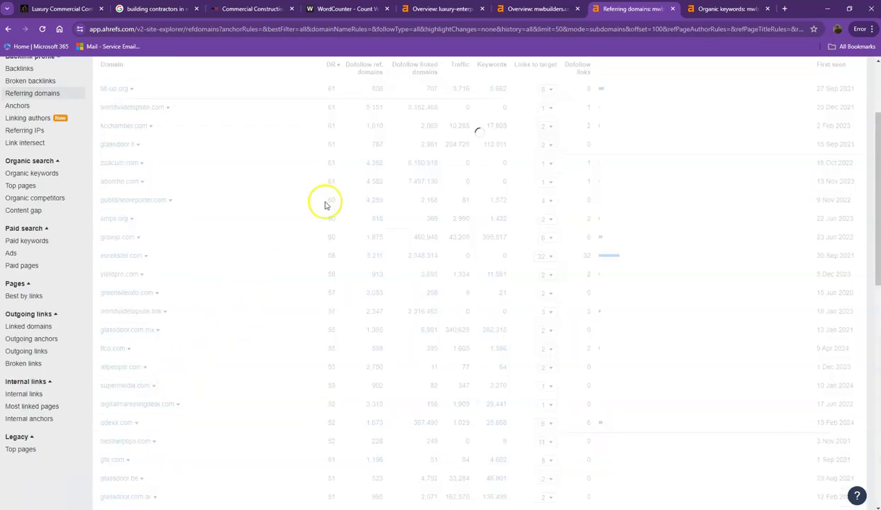
scroll(337, 218, down, 4)
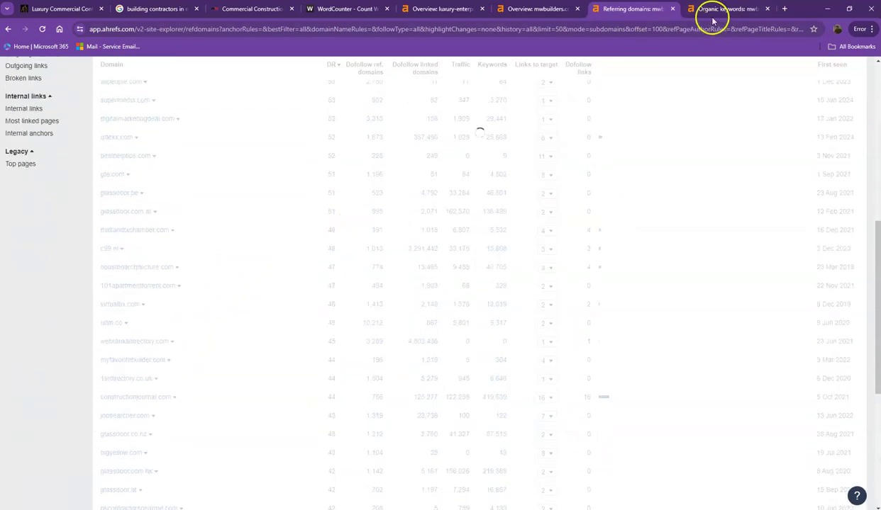
Examine the first four pages of organic keywords for mwbuilders.com, with their volumes, positions and ranking URLs.
click(723, 9)
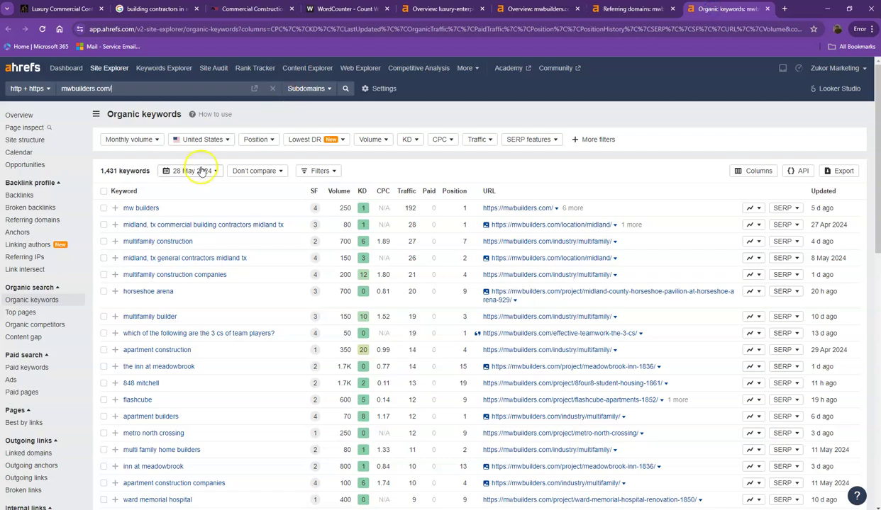
scroll(206, 220, down, 5)
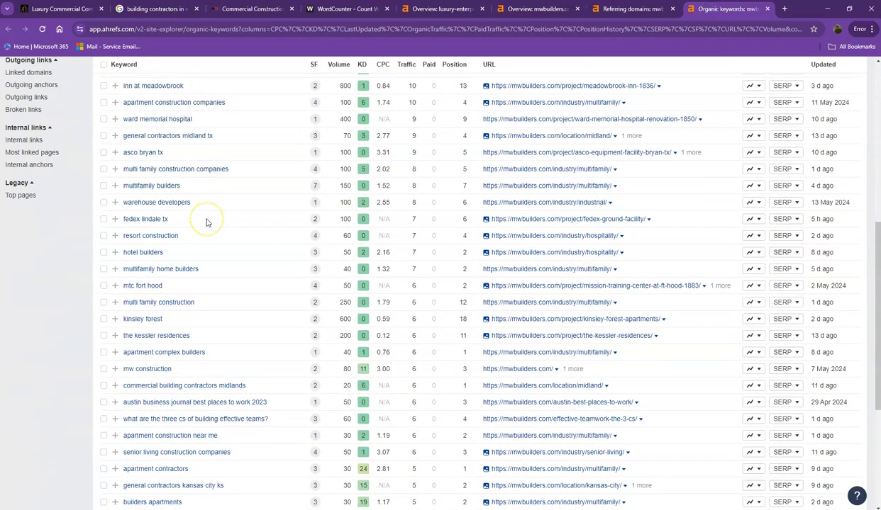
scroll(207, 223, down, 3)
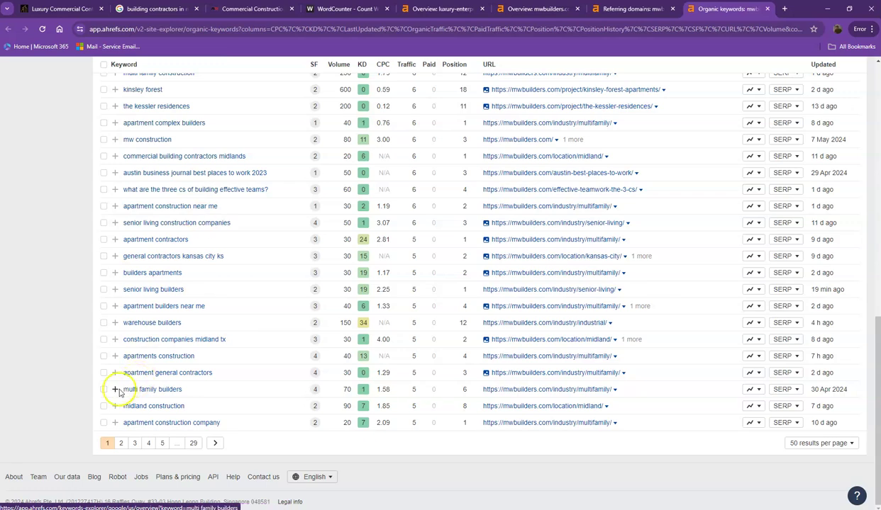
click(121, 443)
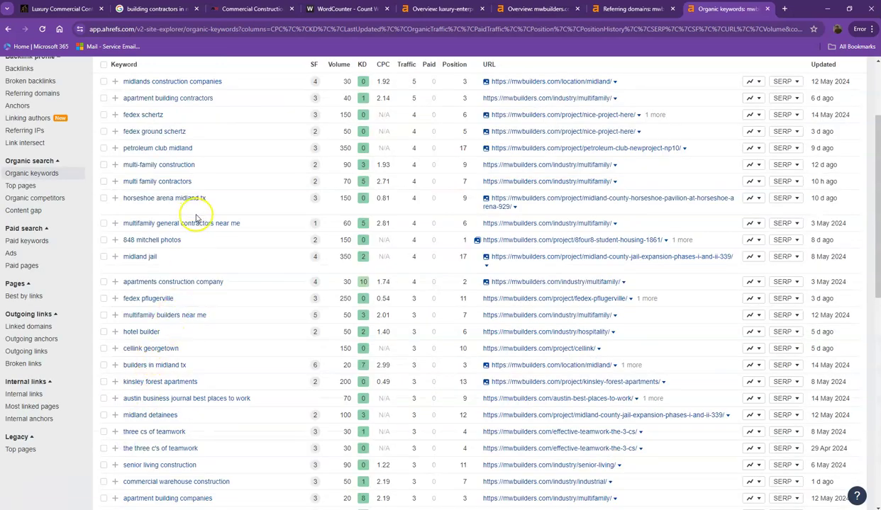
scroll(213, 241, down, 3)
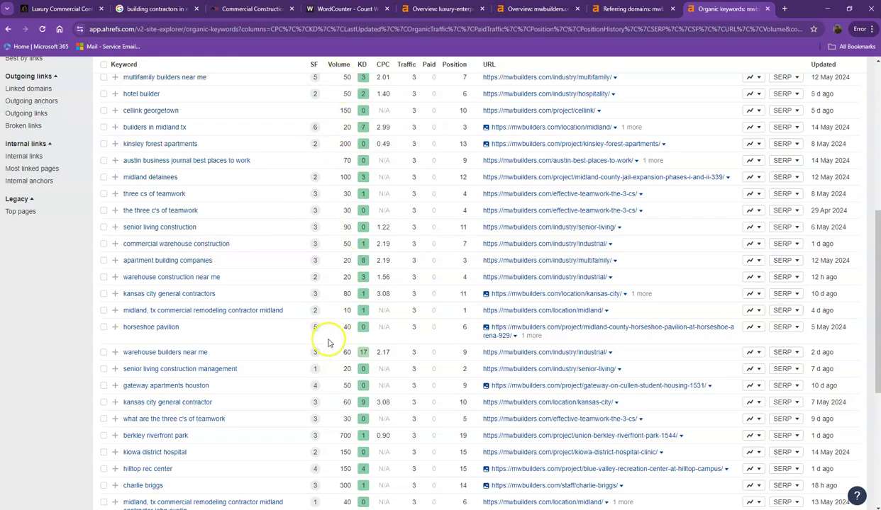
scroll(284, 383, down, 4)
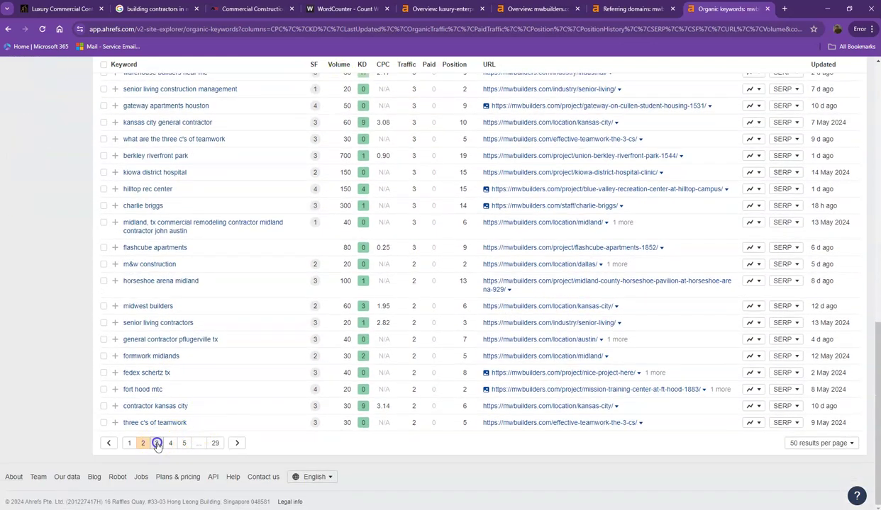
click(156, 443)
scroll(275, 182, down, 3)
scroll(276, 183, down, 4)
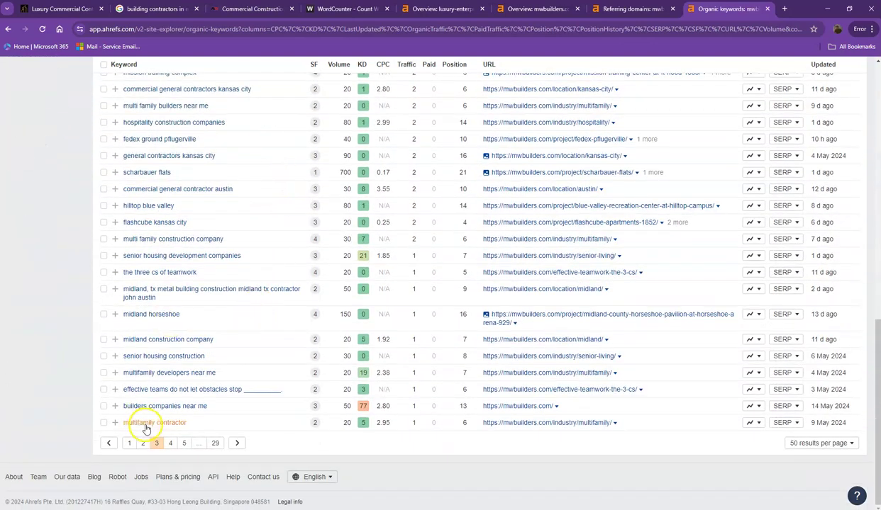
click(170, 443)
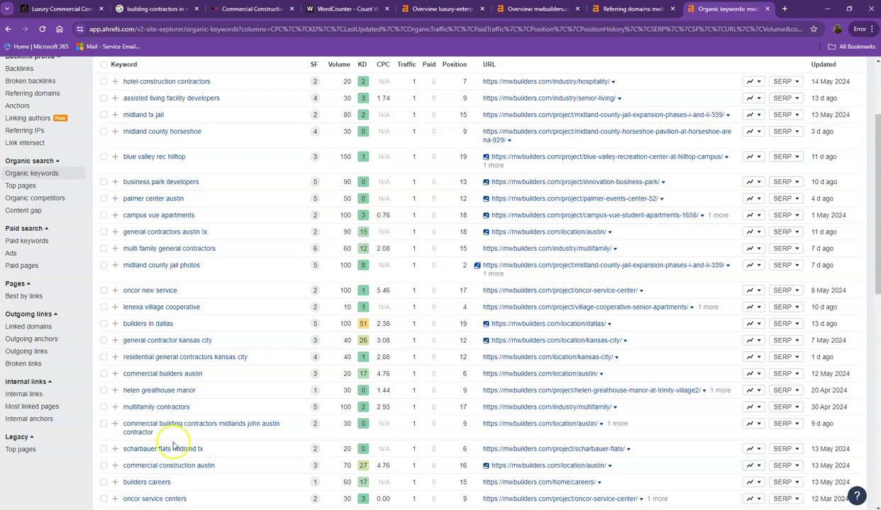
scroll(174, 446, down, 10)
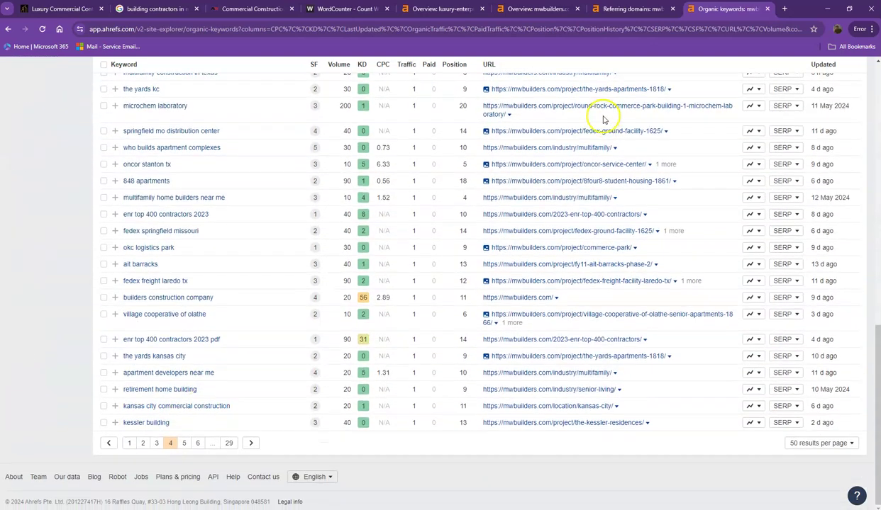
Close the referring domains and organic keywords reports of mwbuilders.com.
click(657, 9)
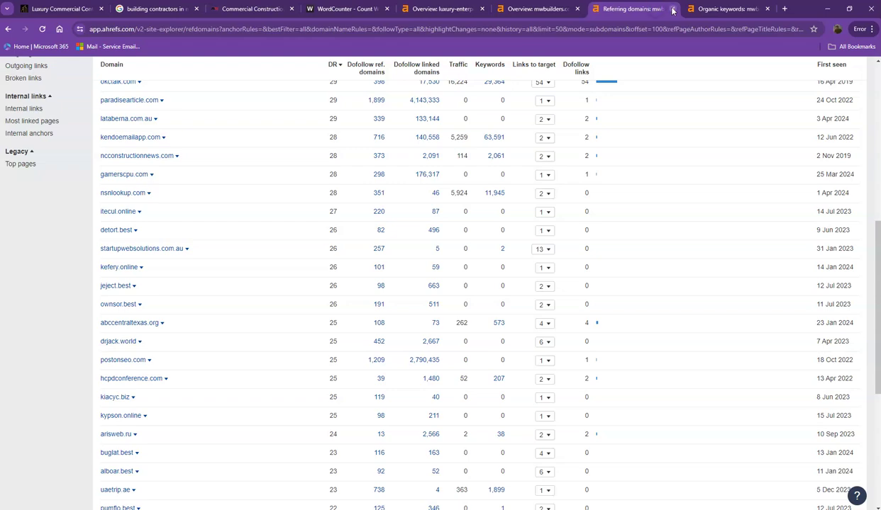
click(672, 10)
click(672, 10)
Return to the Luxury Commercial Contractors homepage and review its project photos, services and construction management section.
click(70, 10)
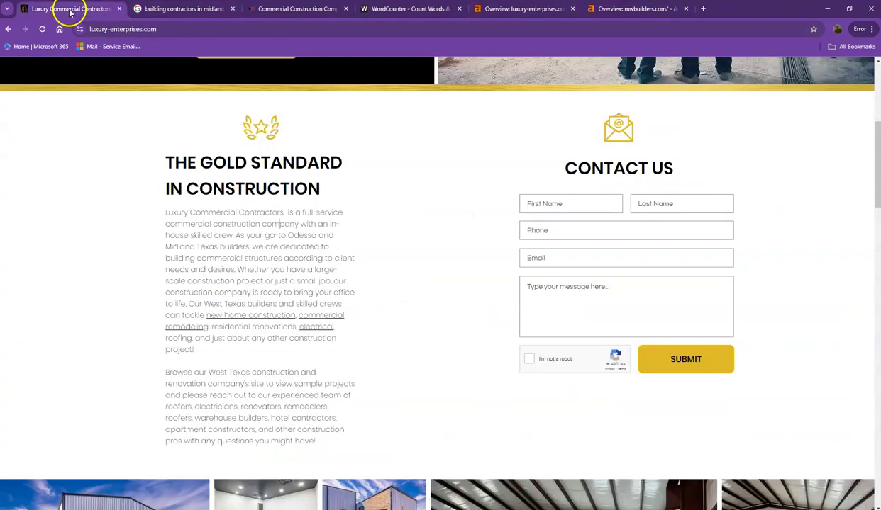
scroll(236, 239, up, 1)
scroll(265, 257, down, 5)
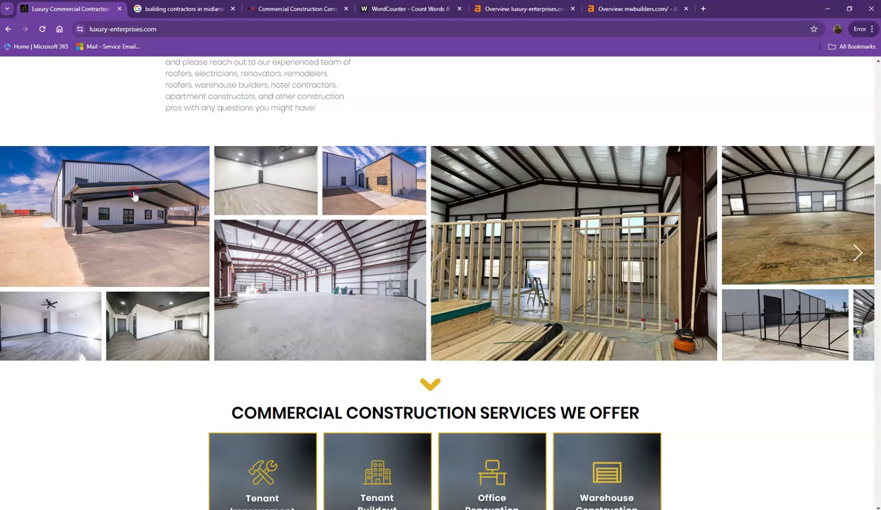
scroll(171, 297, down, 8)
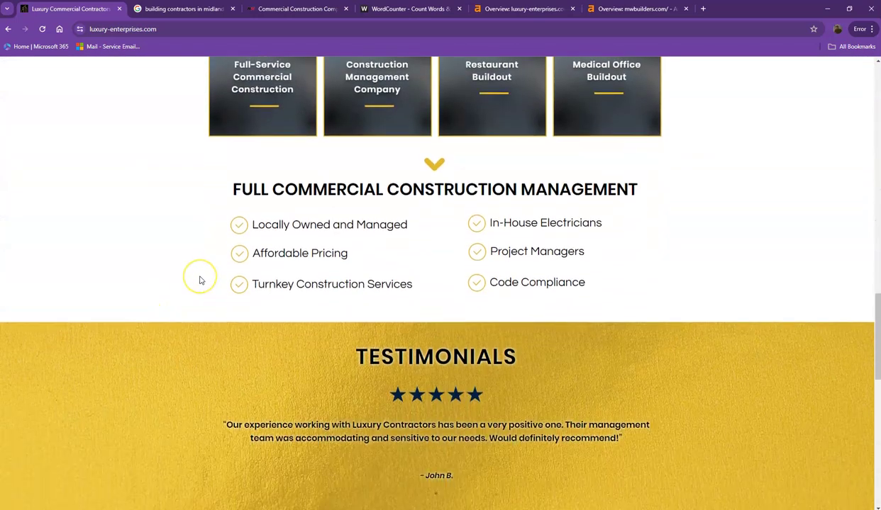
scroll(200, 280, up, 8)
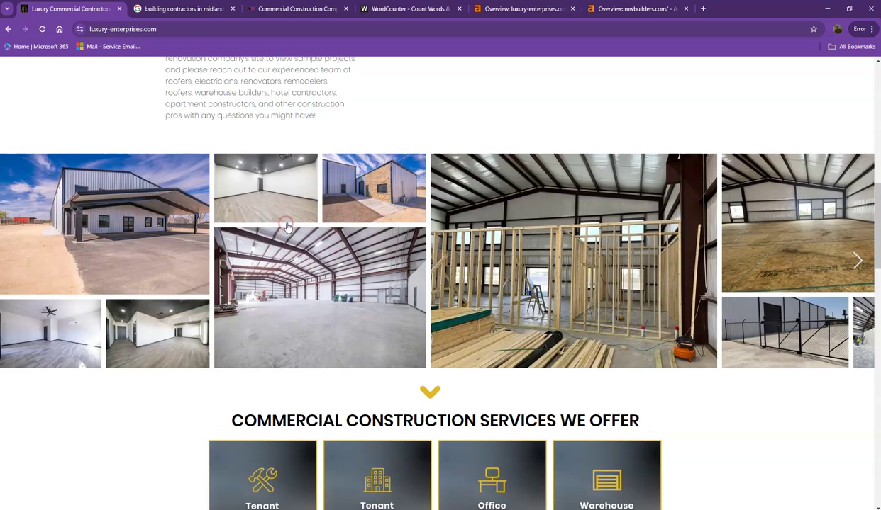
Check the file name of the homepage's main banner photo in the save dialog without saving the image.
scroll(287, 227, up, 10)
right_click(601, 163)
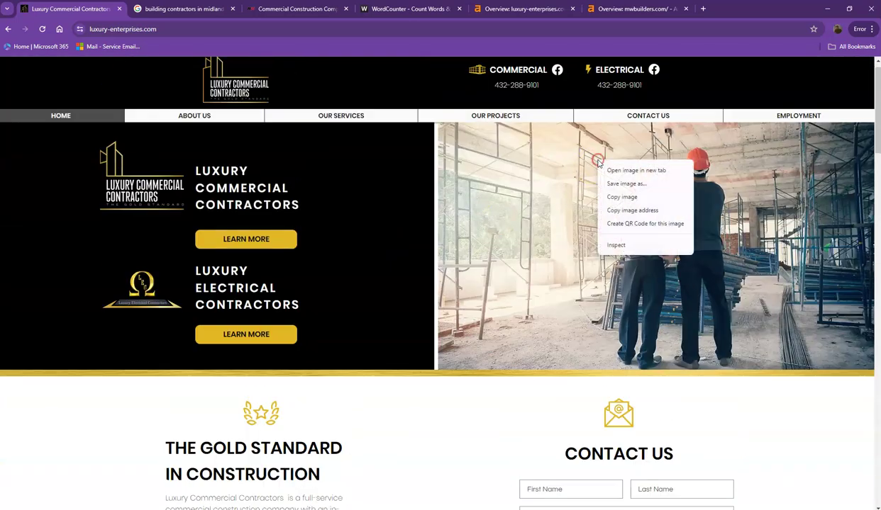
click(635, 183)
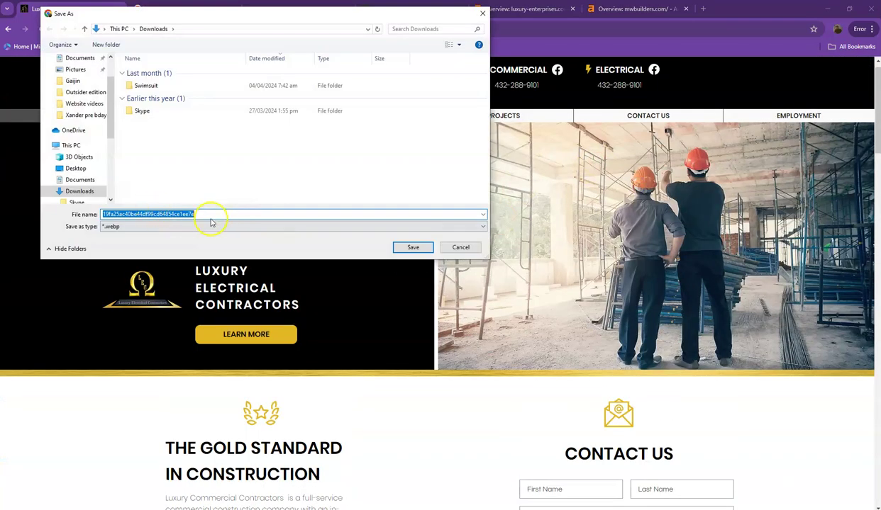
click(464, 247)
scroll(435, 257, up, 1)
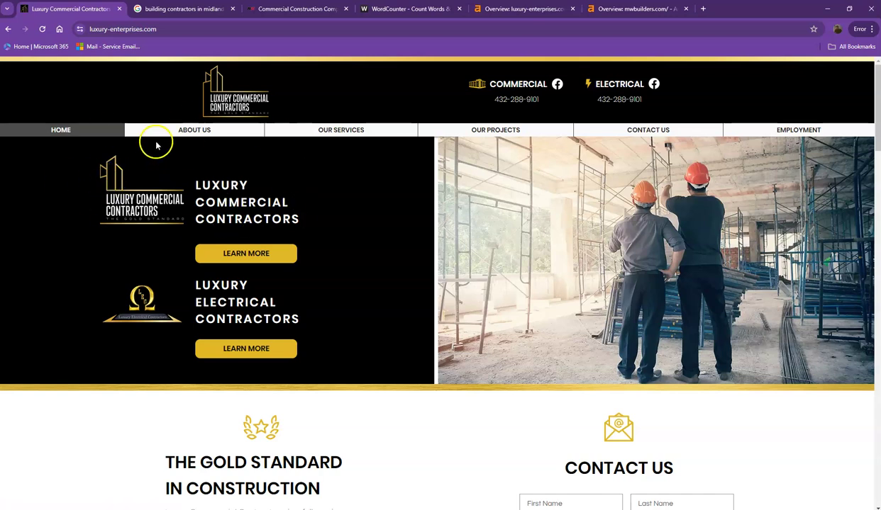
Check the word count of the homepage text in WordCounter.
click(387, 10)
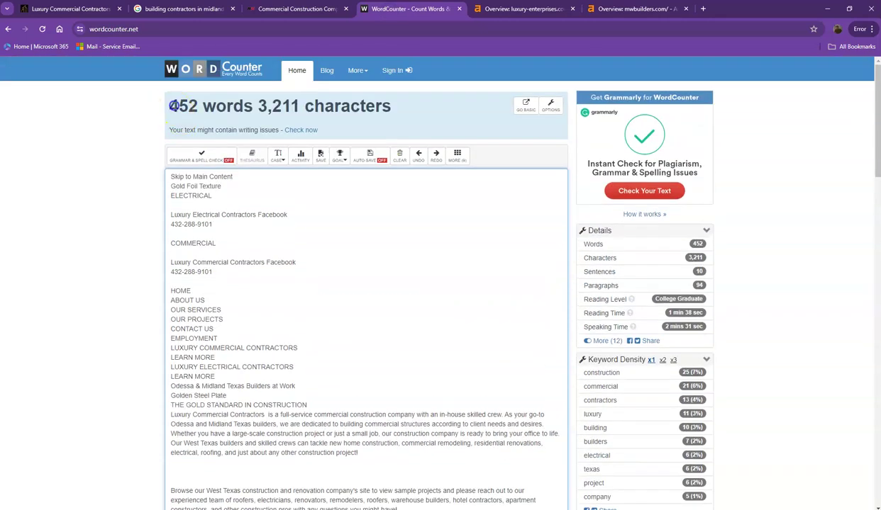
drag(170, 105, 246, 106)
click(252, 106)
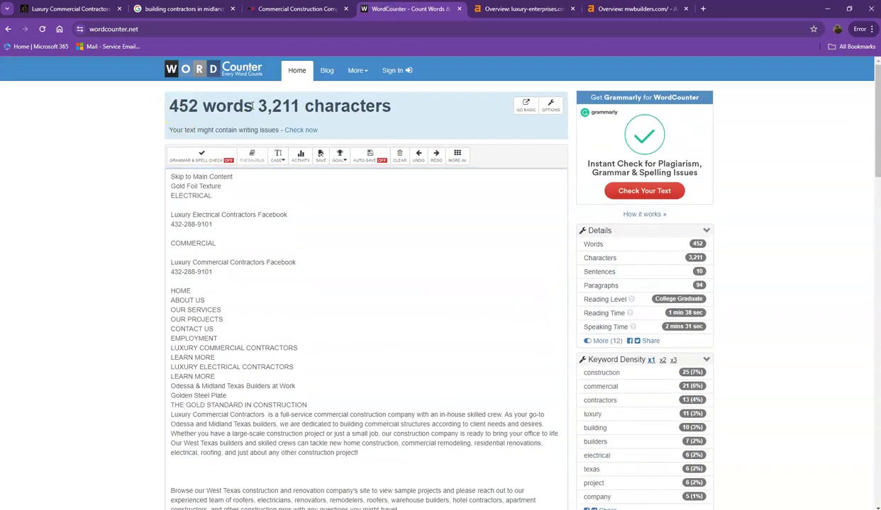
Examine the directory and competitor listings in the Google results for "building contractors in midland tx", then the local business listings.
click(183, 8)
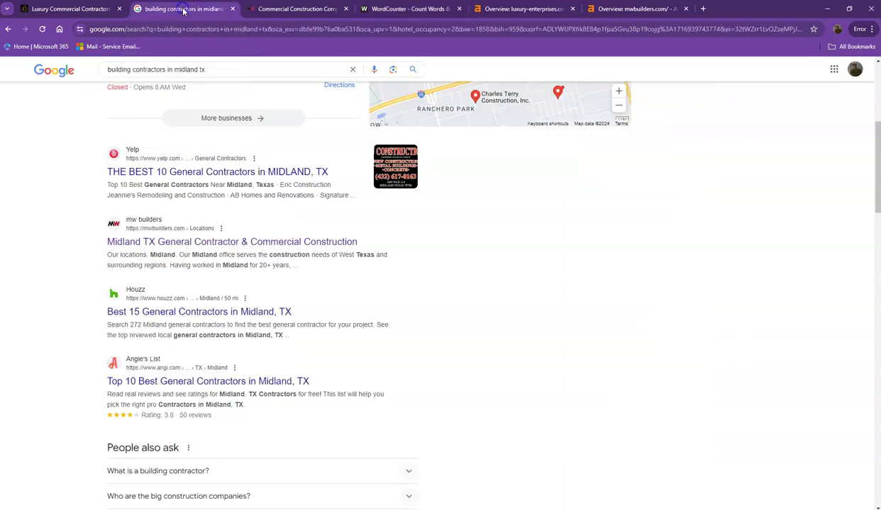
drag(88, 145, 329, 157)
click(64, 153)
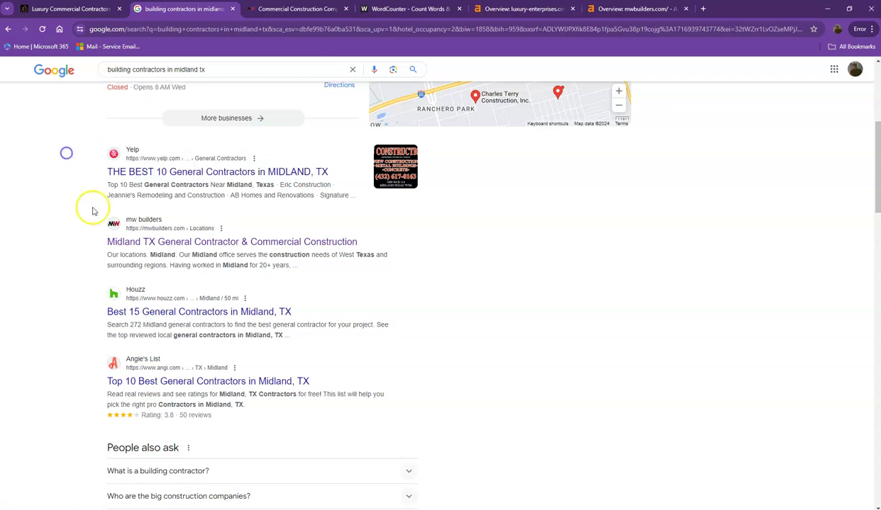
scroll(69, 204, down, 2)
drag(107, 217, 262, 298)
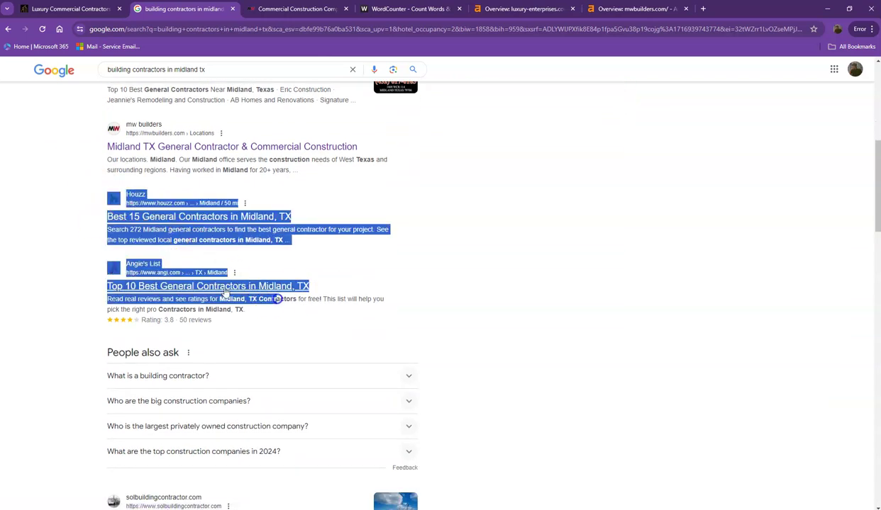
click(67, 207)
scroll(67, 207, down, 2)
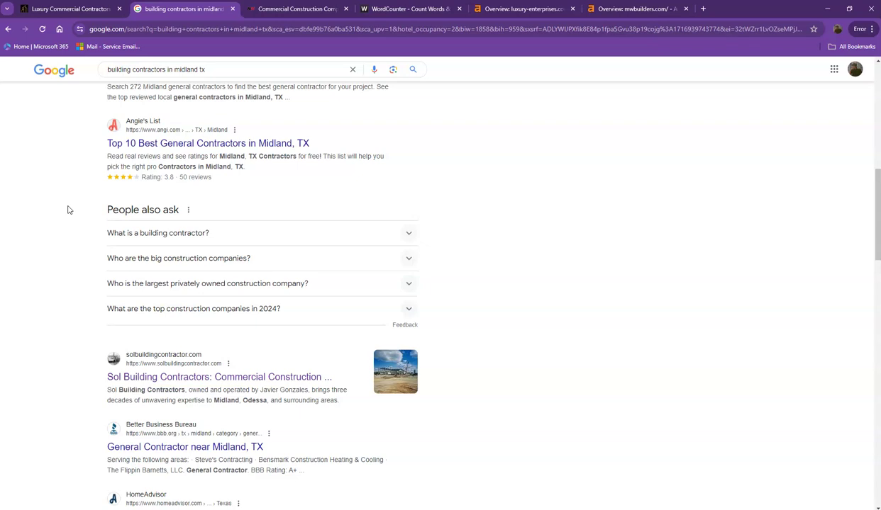
scroll(67, 207, up, 6)
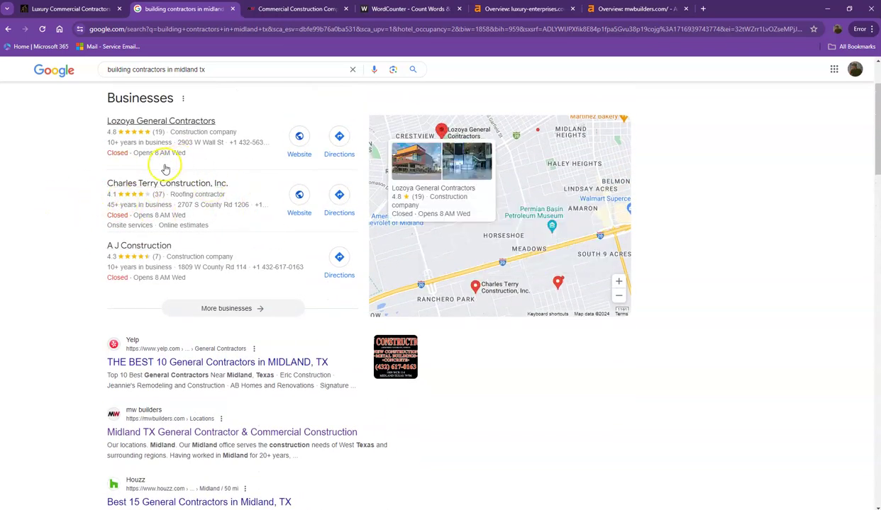
Reread the Luxury Commercial Contractors homepage from the banner through the introductory text and project photos to the services offered.
click(82, 11)
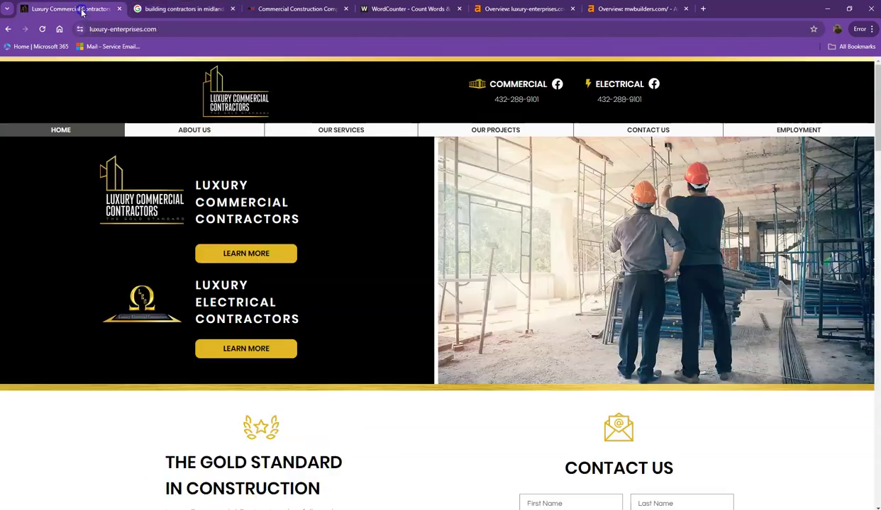
scroll(78, 209, down, 2)
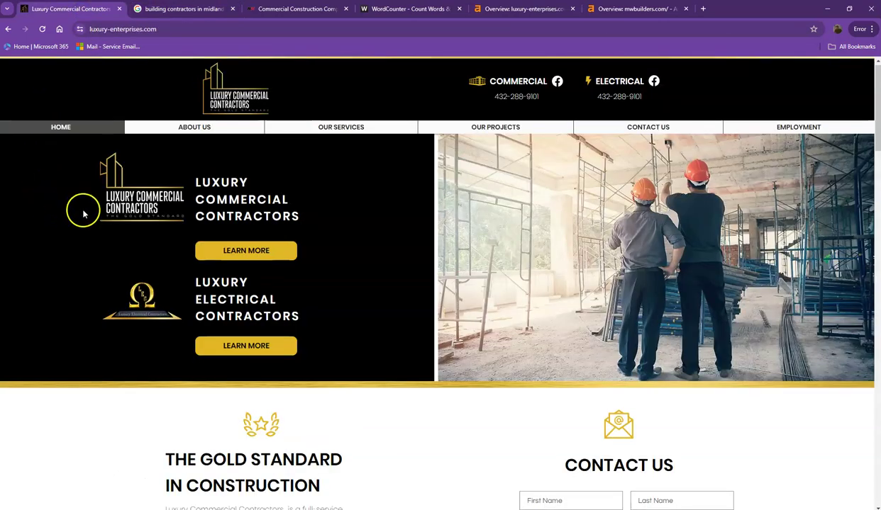
scroll(83, 214, down, 4)
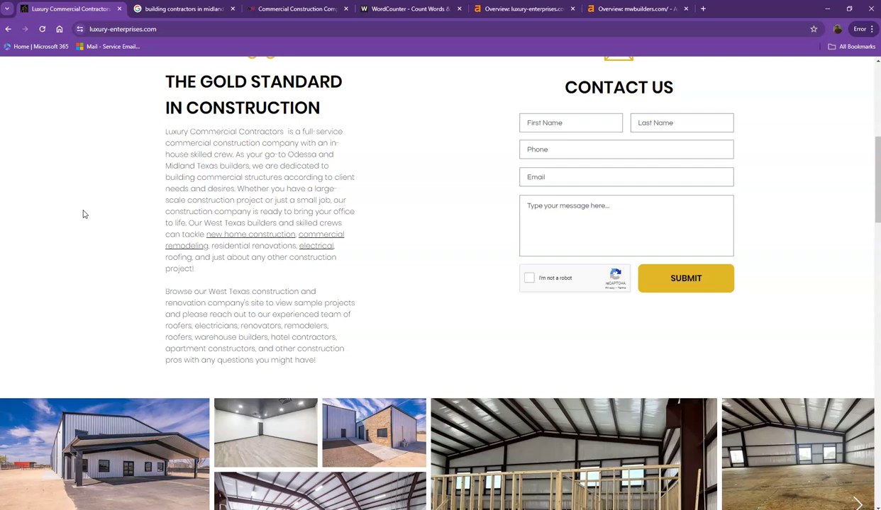
click(87, 210)
scroll(117, 218, down, 8)
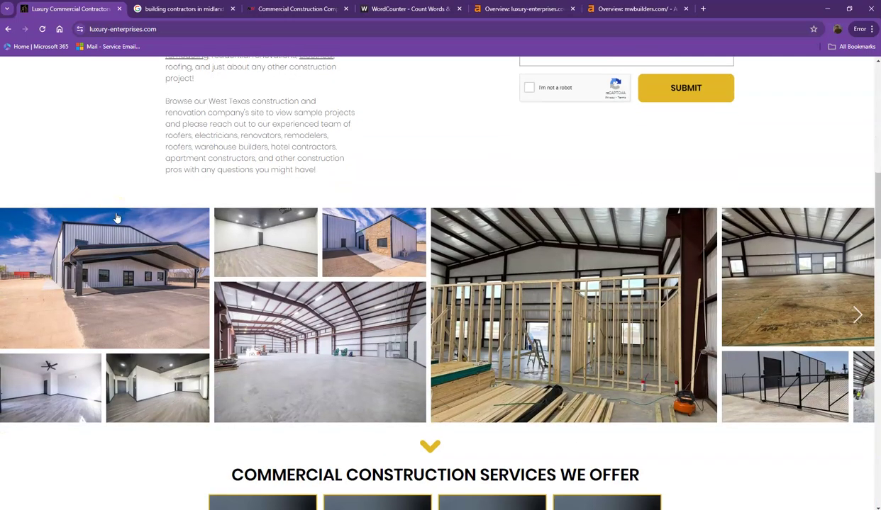
scroll(117, 218, down, 4)
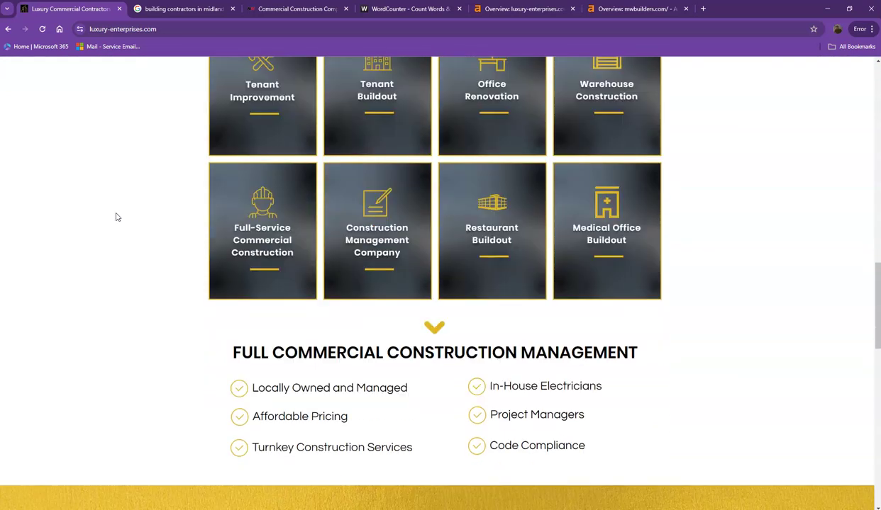